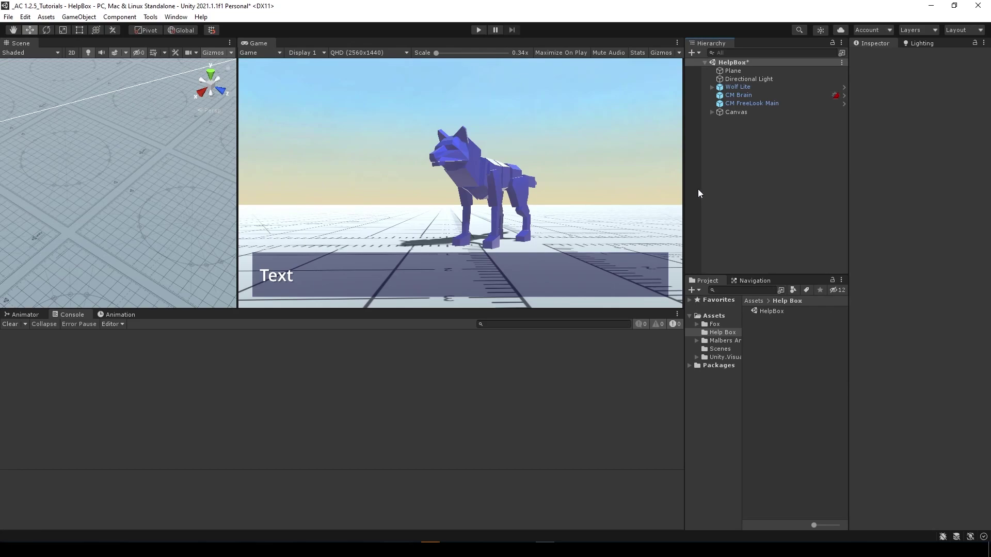
Step: Examine the Text object nested under Canvas and the Wolf Lite, CM Brain and CM FreeLook Main objects
click(712, 112)
click(746, 128)
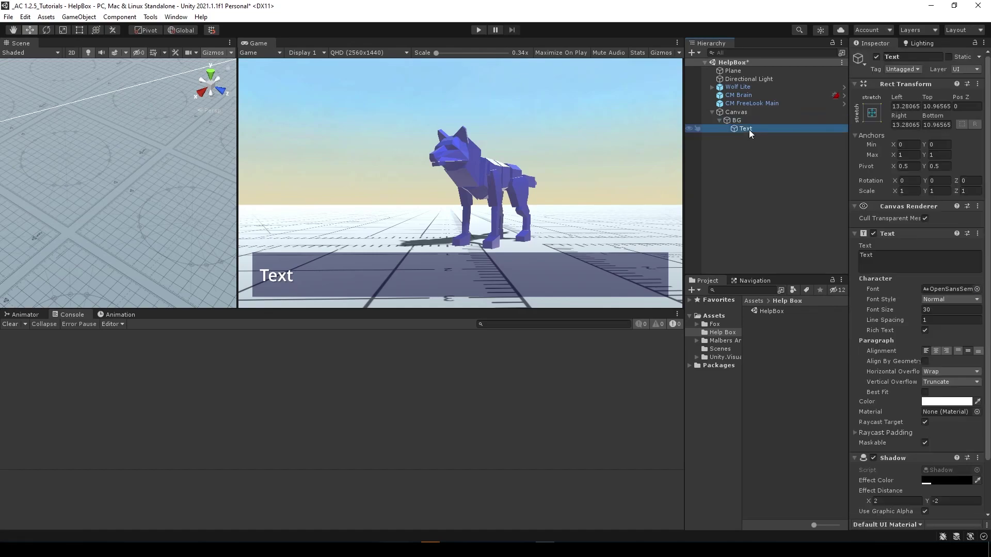
click(736, 168)
right_drag(183, 186, 138, 154)
click(730, 87)
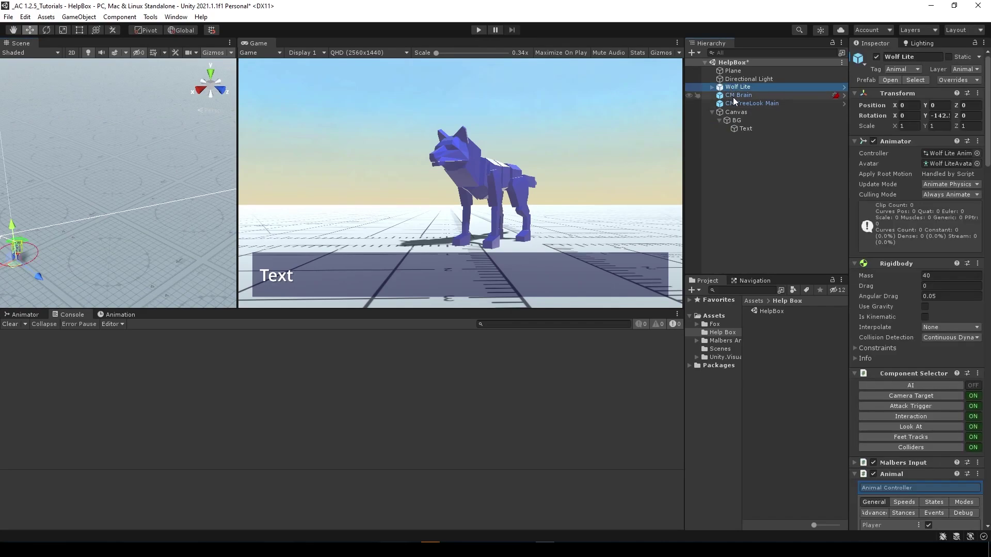
click(732, 96)
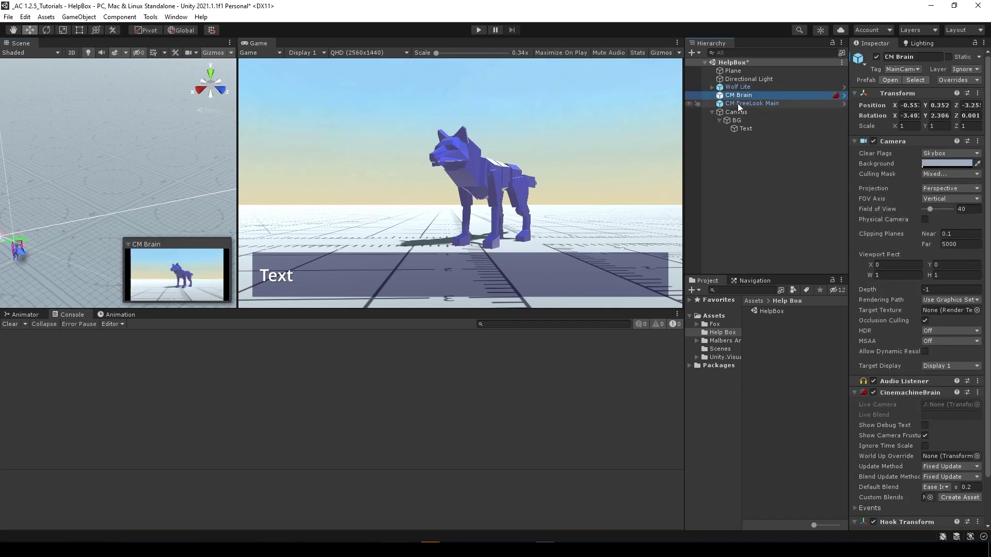
click(738, 103)
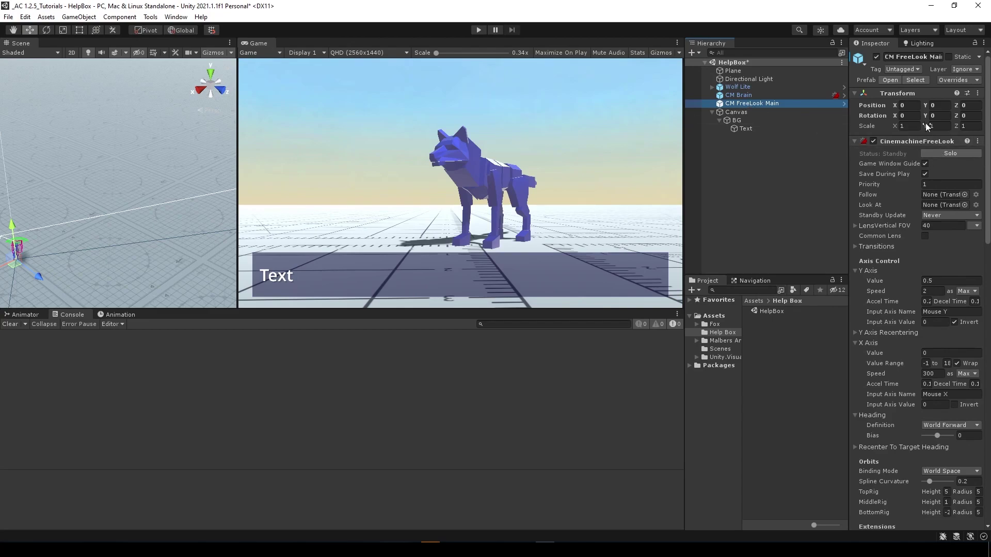
click(757, 215)
Step: Frame the Canvas in the Scene view and examine its BG panel and the Text object inside it
double_click(736, 111)
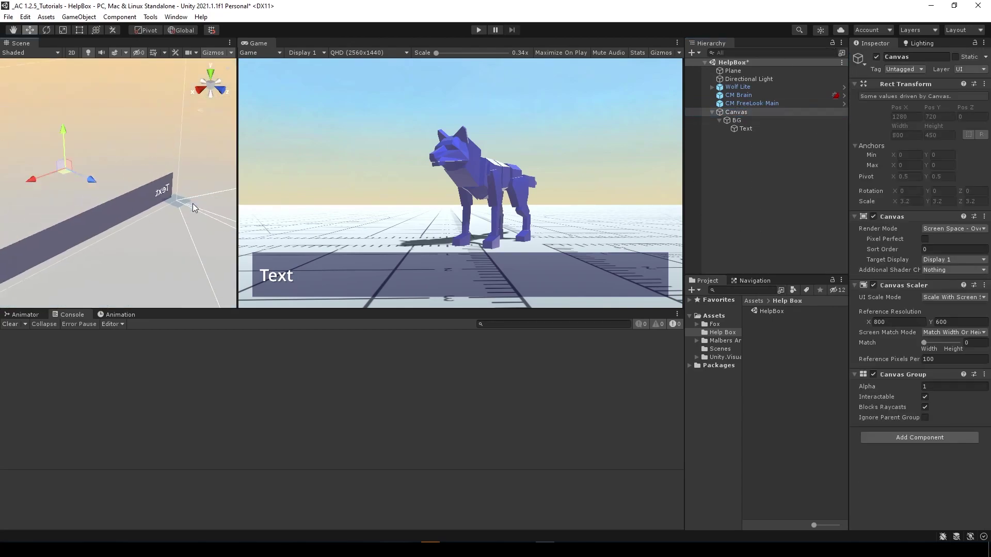
double_click(737, 120)
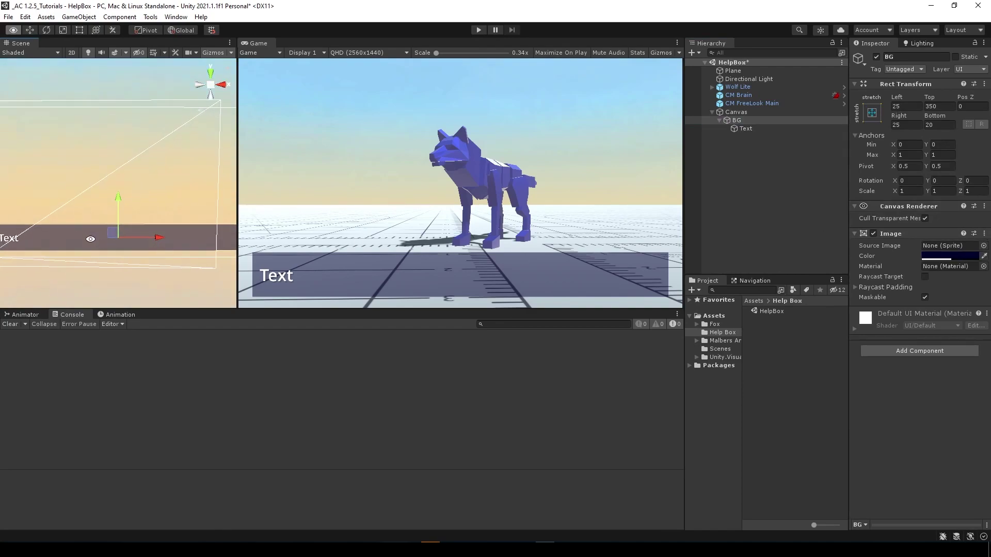
click(743, 129)
click(756, 169)
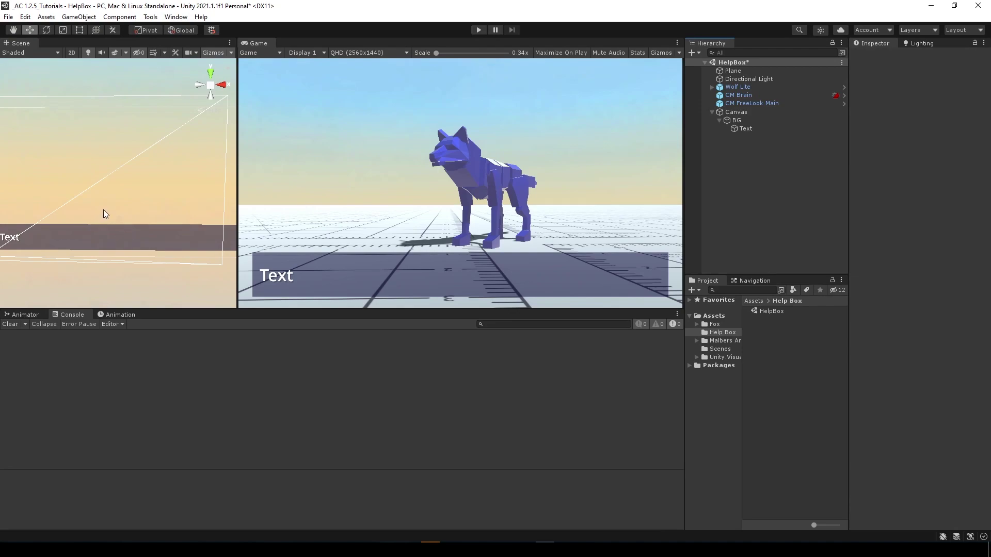
click(748, 121)
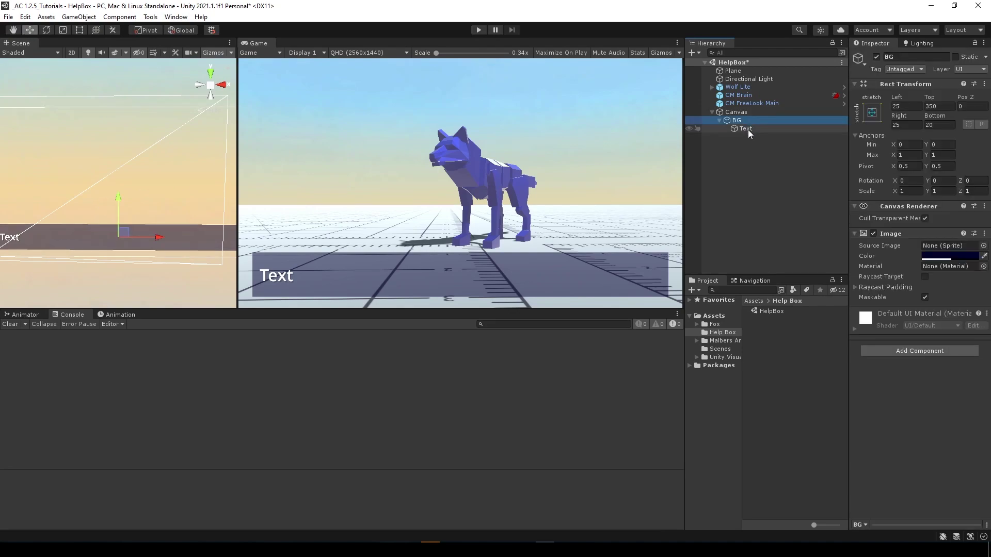
scroll(105, 220, down, 3)
alt+drag(105, 220, 171, 227)
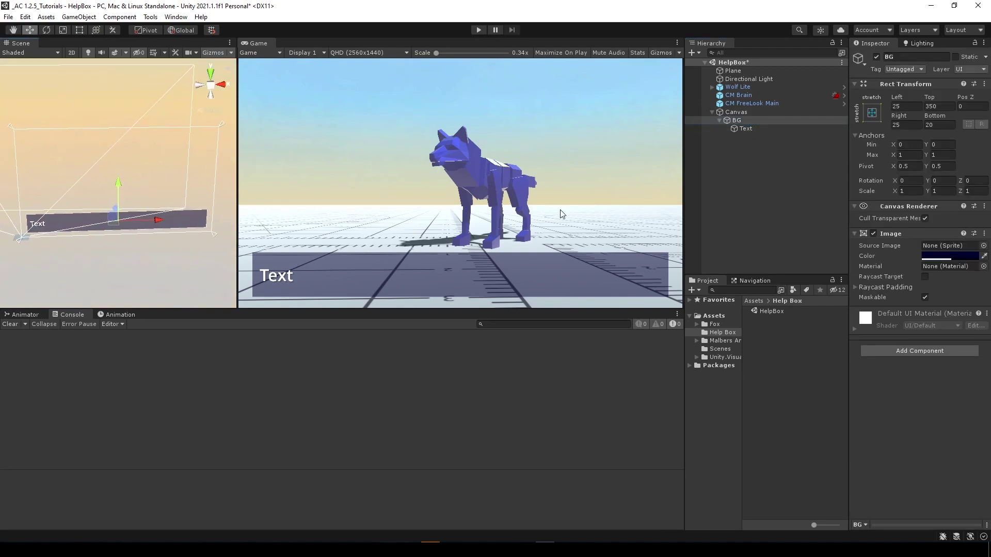
click(753, 150)
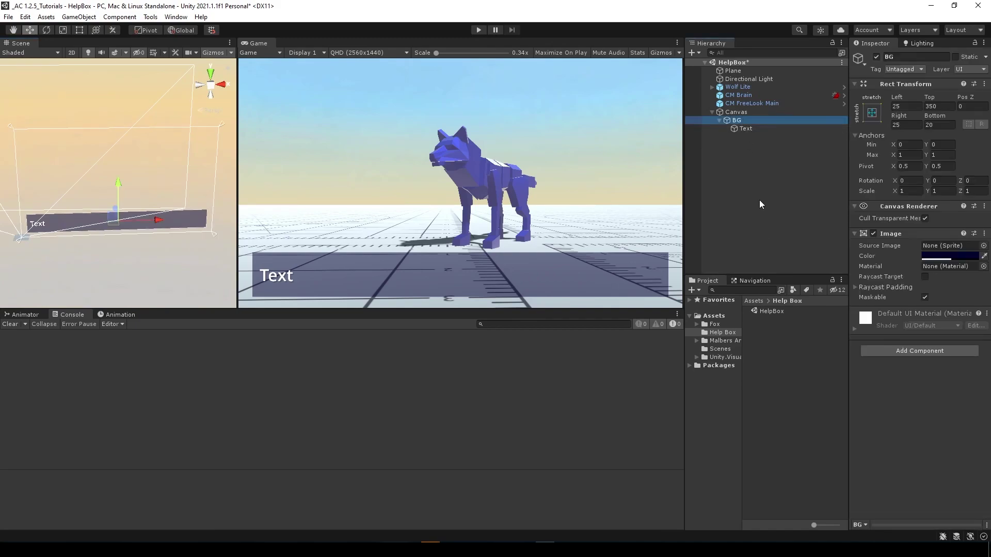
Step: Create a Malbers Animations scriptable Event asset named "Help Box" in the Help Box folder
right_click(771, 327)
mouse_move(844, 46)
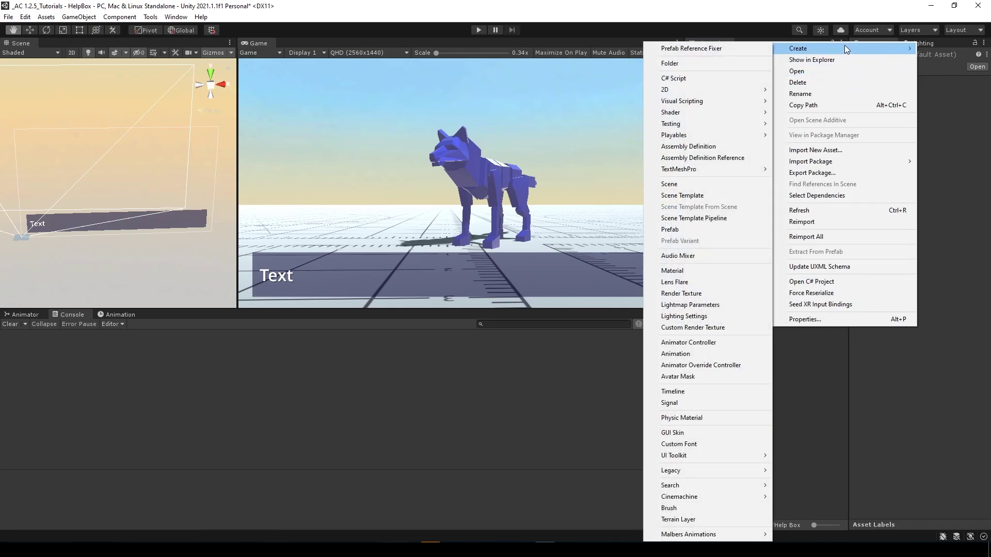
mouse_move(725, 535)
mouse_move(813, 536)
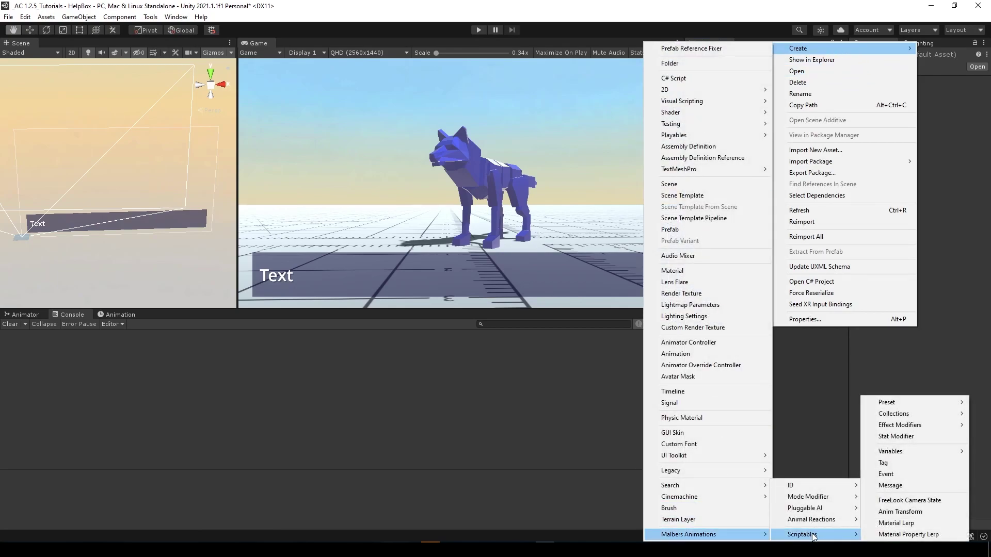
click(902, 471)
text(Help Box)
key(Return)
Step: Create an empty object named "ShowHideHelpBox" at the root of the scene
click(743, 128)
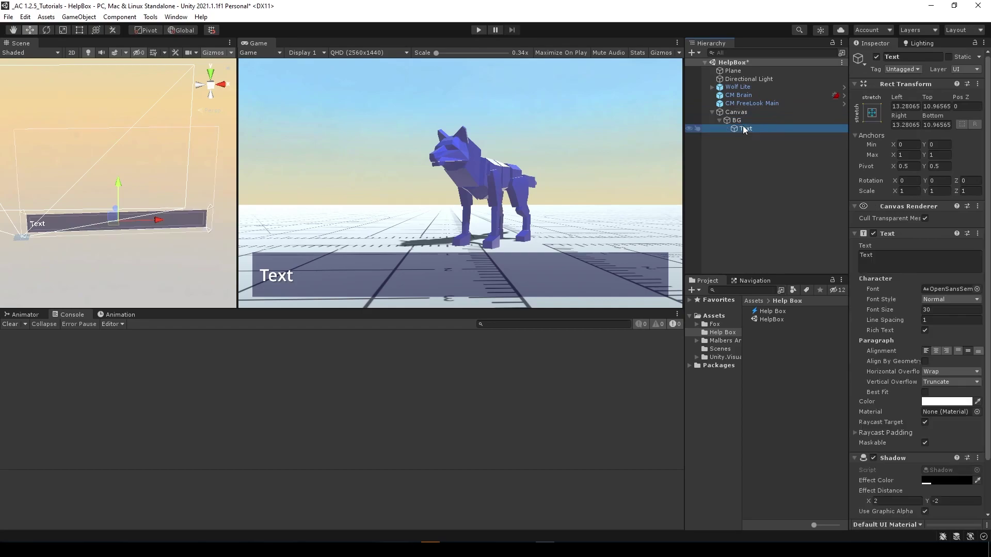
click(740, 112)
click(739, 121)
click(716, 152)
right_click(715, 153)
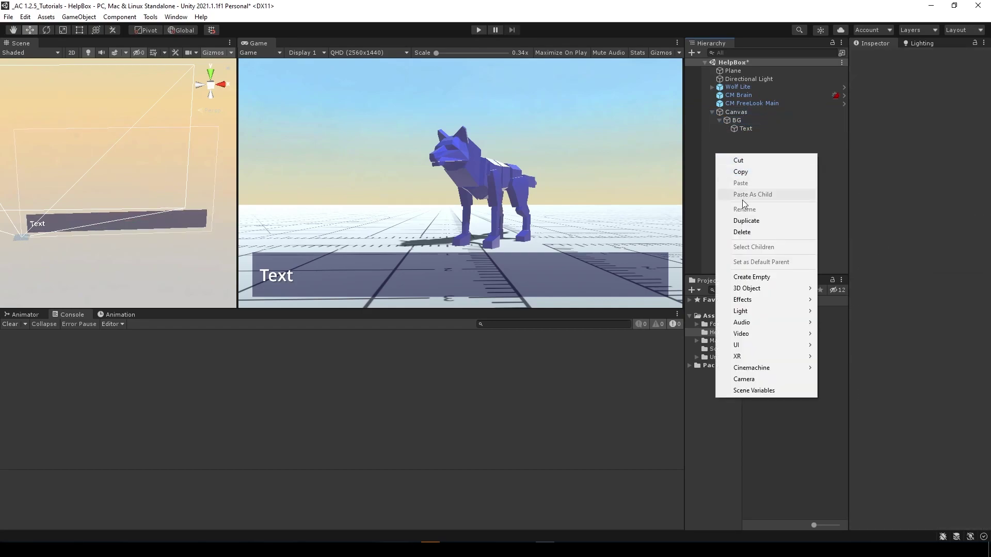
click(752, 277)
text(ShowHideHel)
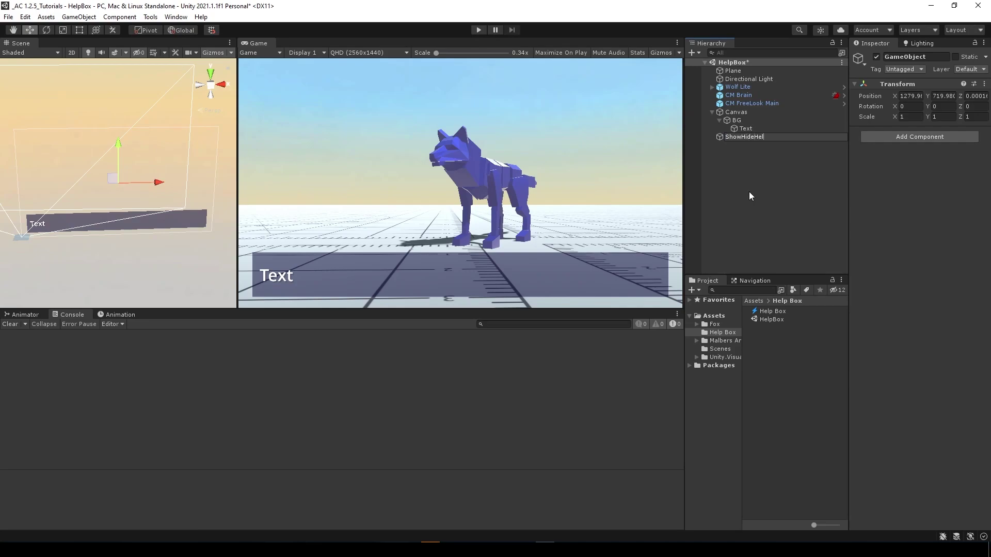
text(pBox)
key(Return)
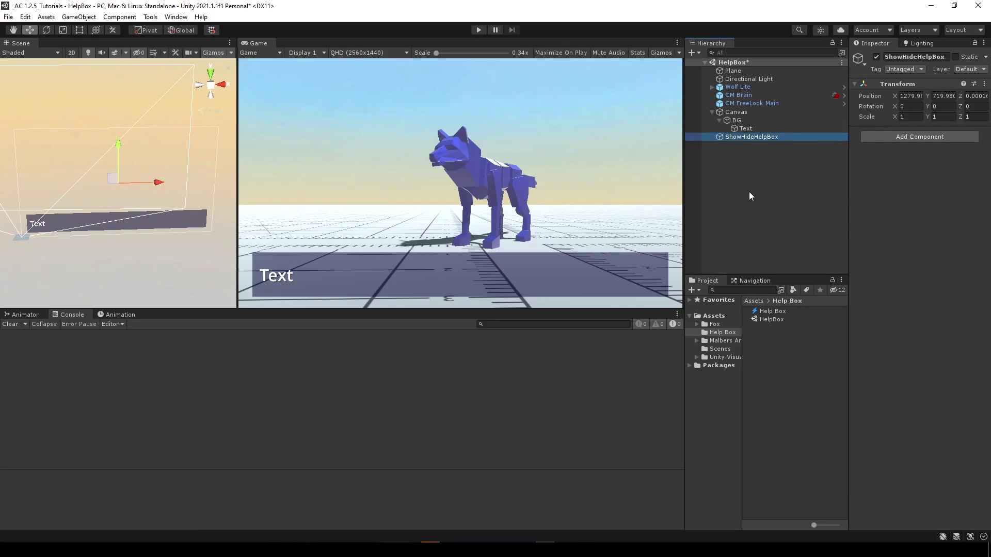
Step: Add the Malbers On [Enable-Disable] Event component to ShowHideHelpBox and deactivate the object
click(874, 135)
click(866, 162)
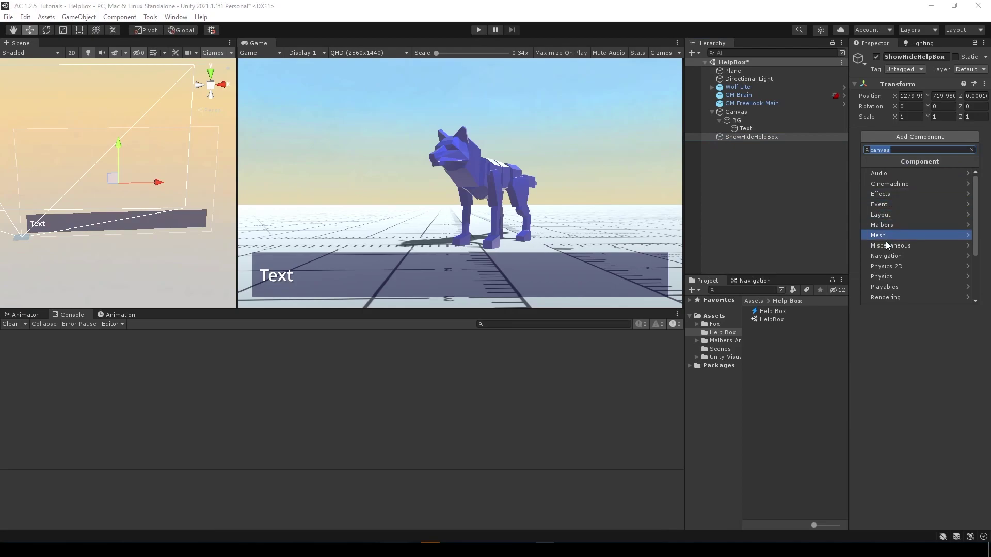
click(881, 227)
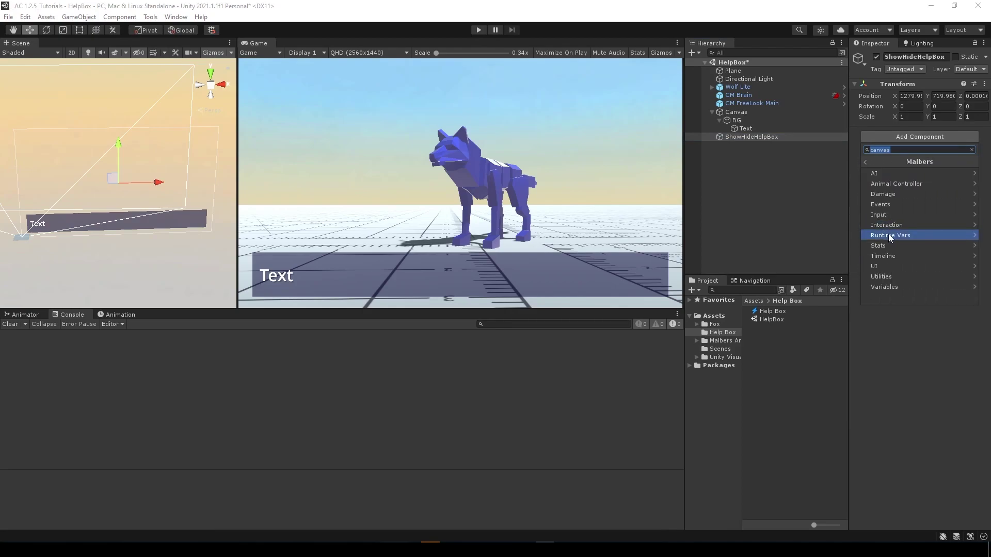
click(896, 206)
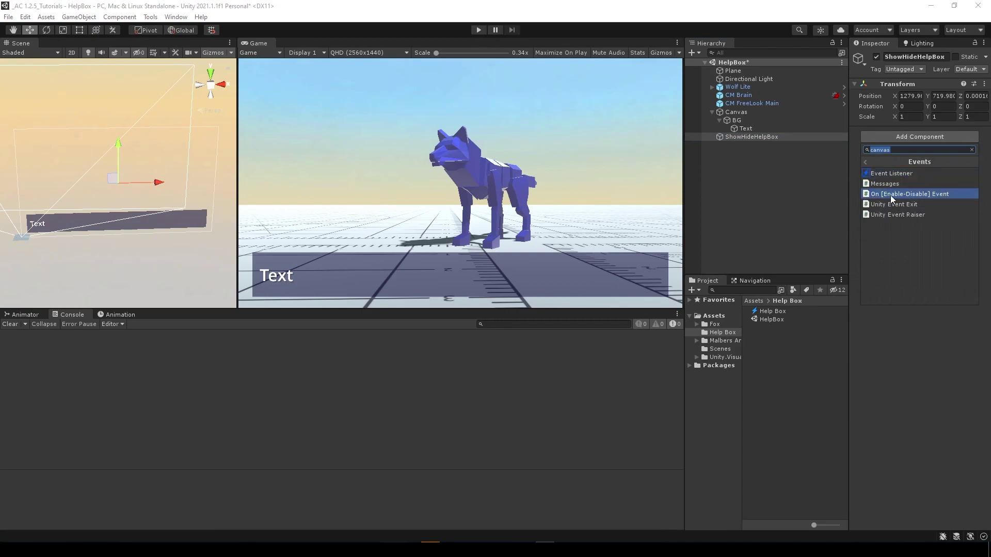
click(943, 194)
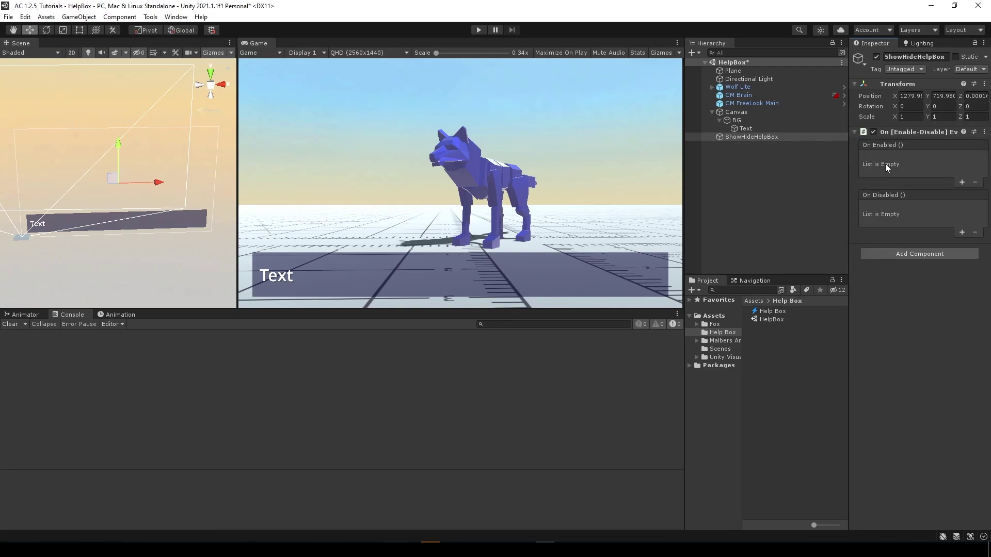
click(877, 57)
Step: Add an On Enabled entry that calls Invoke (bool) on the Help Box event asset with the bool checked
click(962, 182)
drag(849, 183, 824, 217)
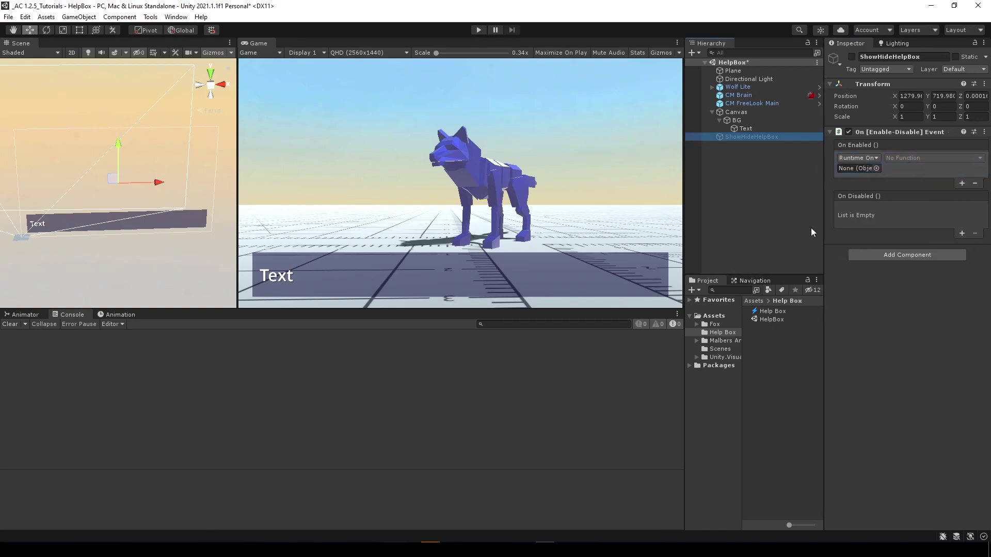
drag(772, 319, 860, 170)
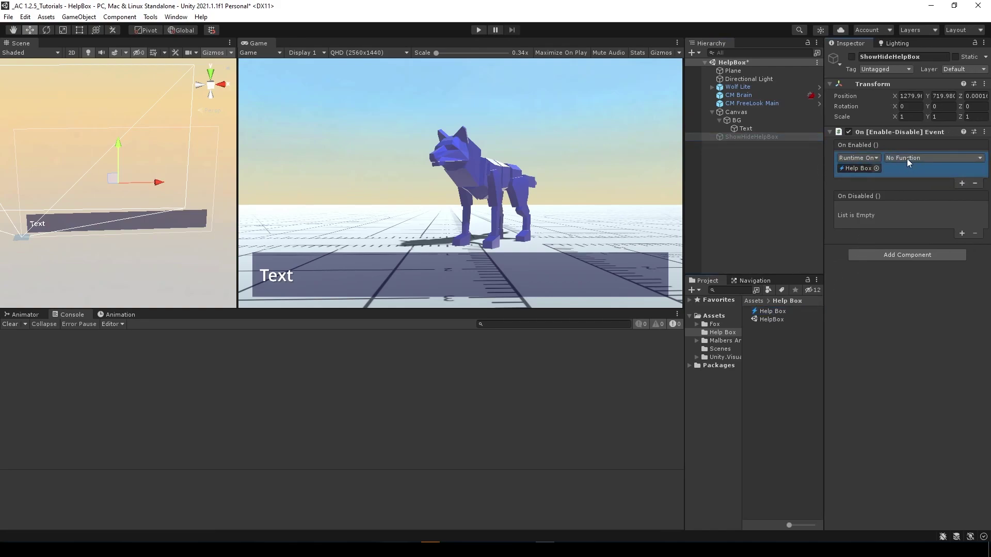
click(907, 158)
mouse_move(907, 184)
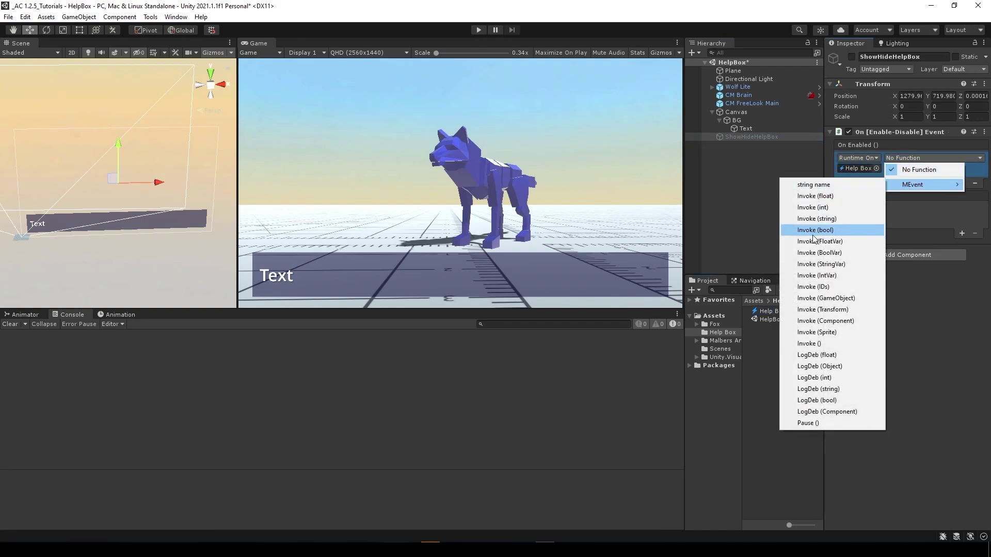
click(813, 230)
click(888, 168)
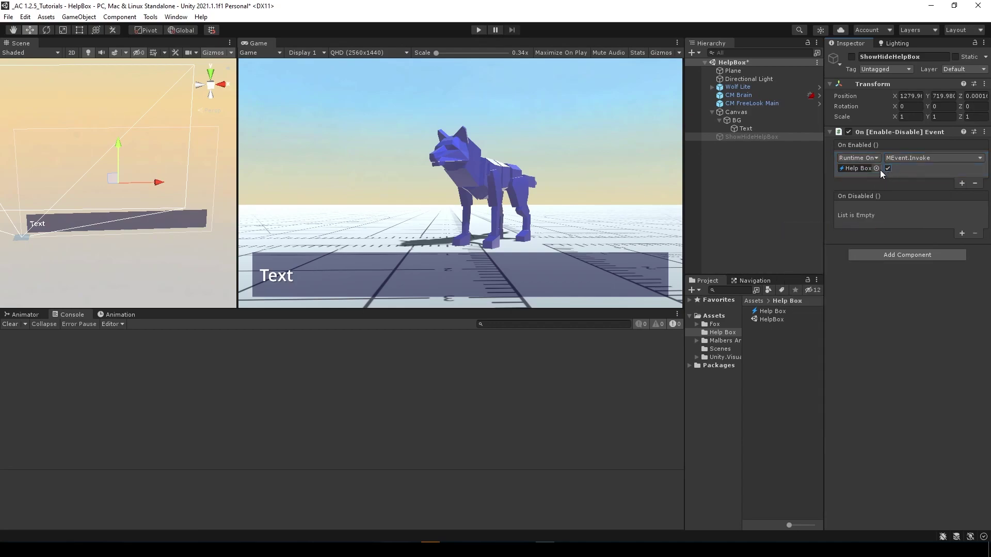
Step: Add an On Disabled entry that calls Invoke (bool) on the Help Box event asset, leaving the bool checked
click(961, 233)
drag(772, 311, 857, 221)
click(907, 209)
mouse_move(912, 235)
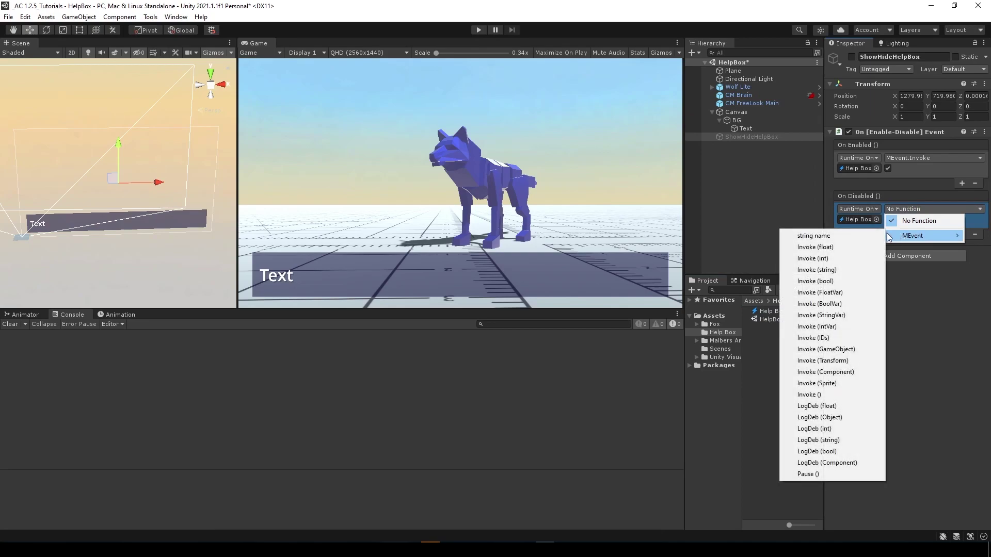
click(832, 282)
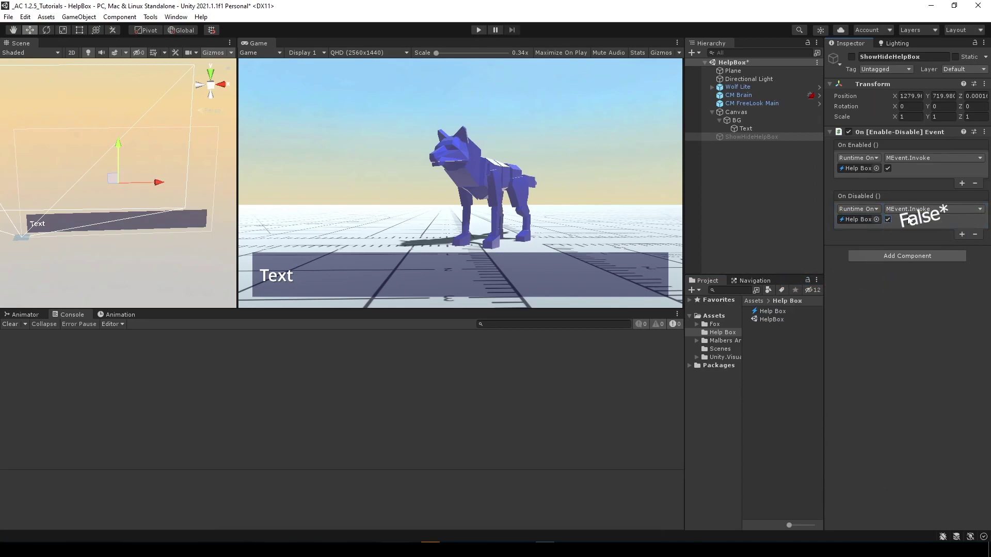
click(888, 219)
Step: Add a second On Enabled entry that calls Invoke (StringVar) on the Help Box event asset
click(962, 184)
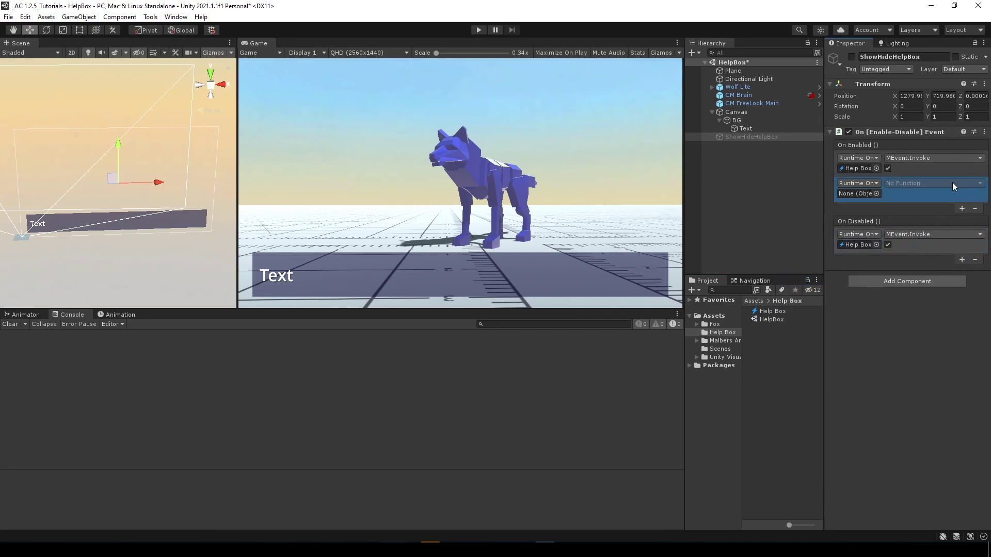
drag(780, 314, 858, 194)
click(908, 183)
mouse_move(900, 212)
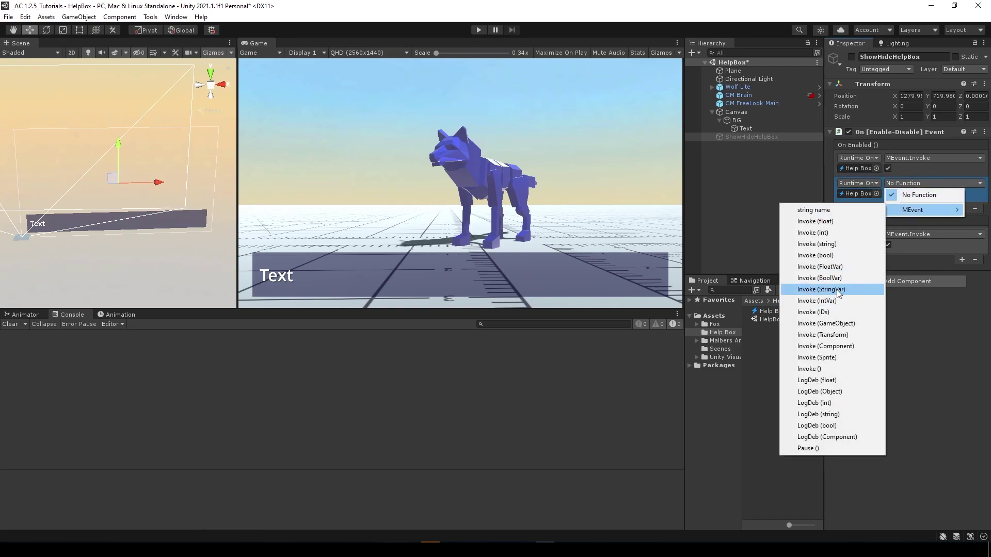
click(837, 292)
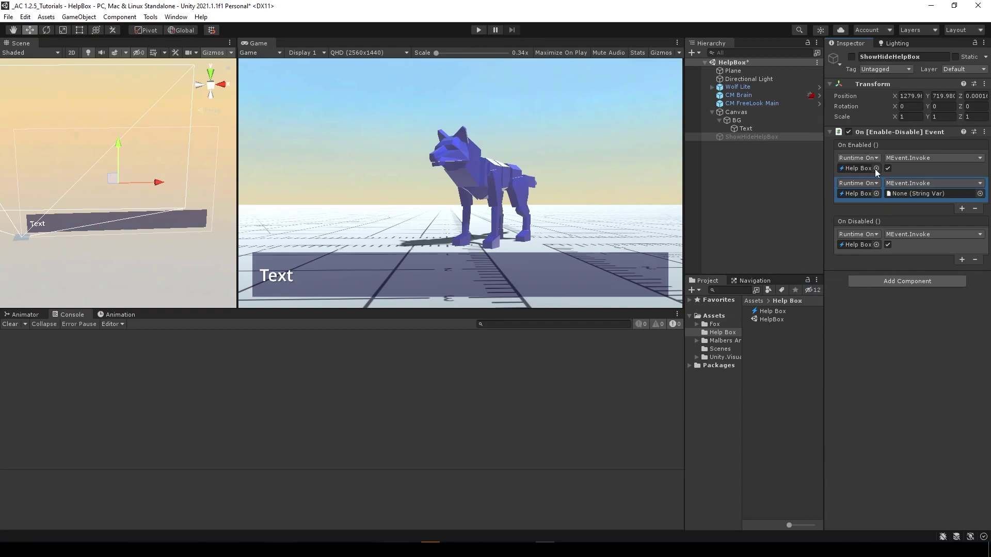
Step: Create a Malbers scriptable String Var asset named "Tooltip" in the Help Box folder
right_click(759, 338)
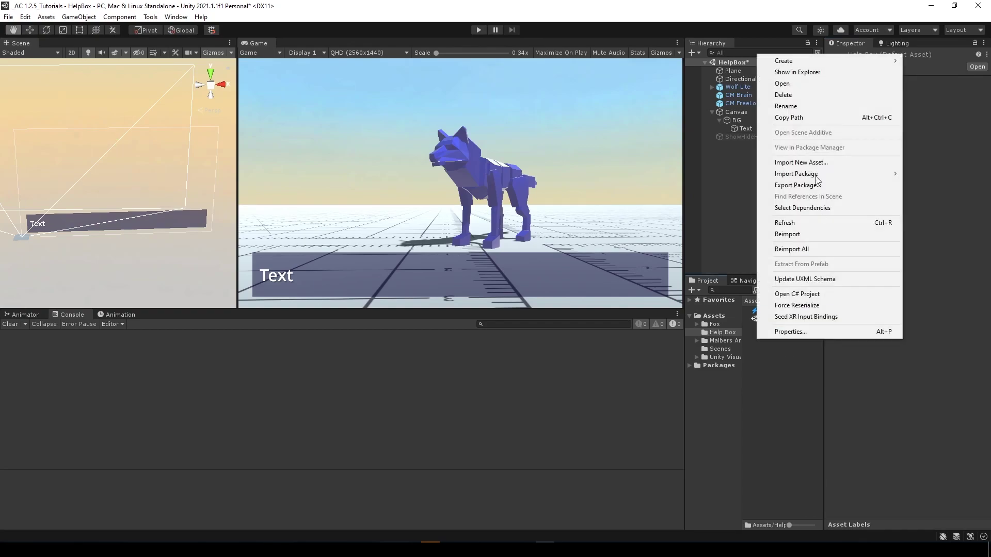
mouse_move(787, 65)
mouse_move(692, 542)
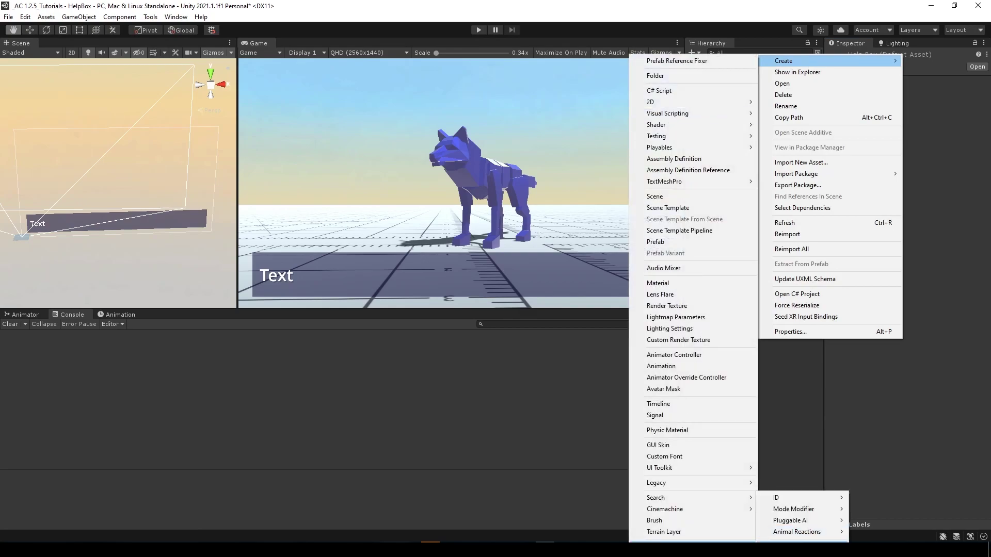
mouse_move(800, 542)
mouse_move(908, 463)
click(789, 357)
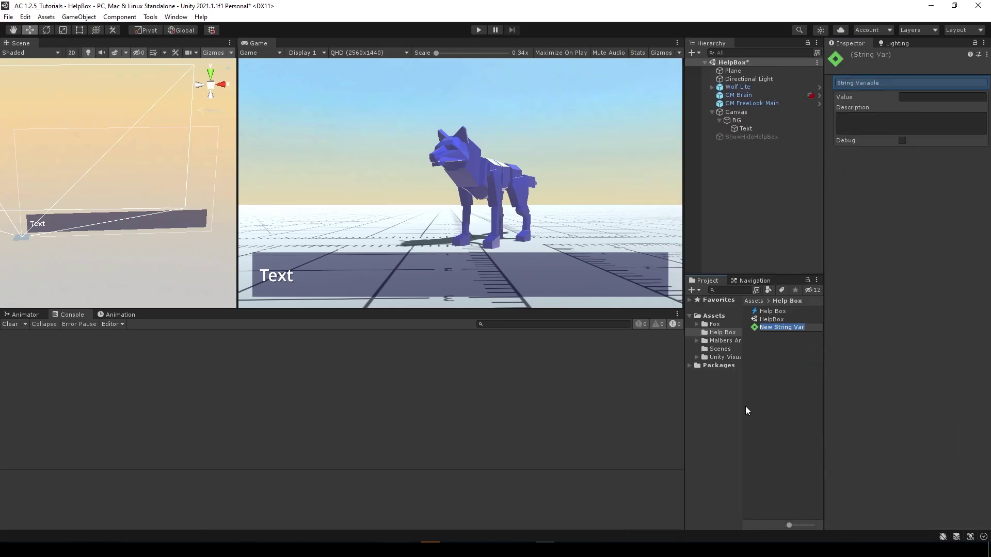
text(Tooltip)
key(Return)
Step: Set the Tooltip string variable's value to "This is a tooltip"
click(900, 98)
text(Tiis is a tooltip)
Step: Assign the Tooltip string variable as the argument of ShowHideHelpBox's second On Enabled entry
click(739, 138)
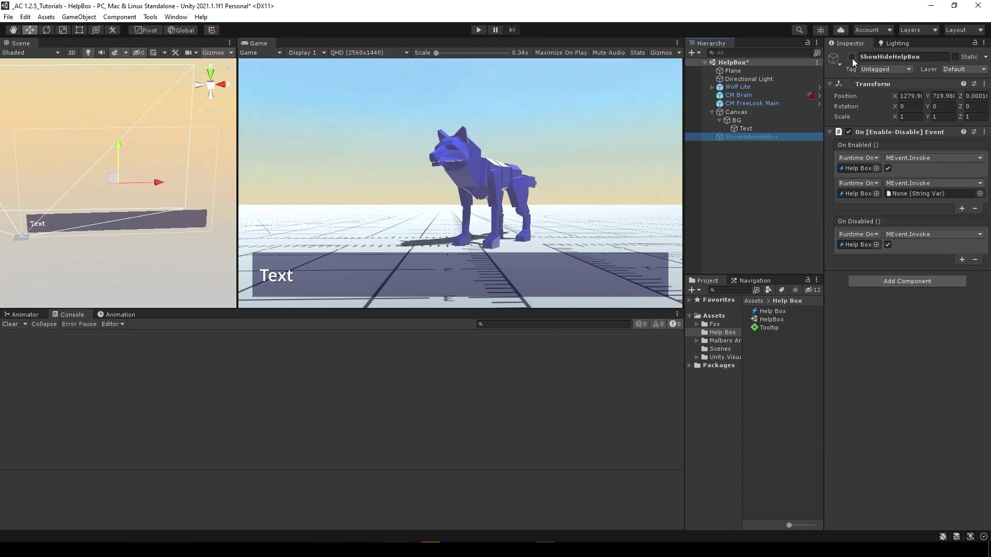
drag(765, 328, 904, 196)
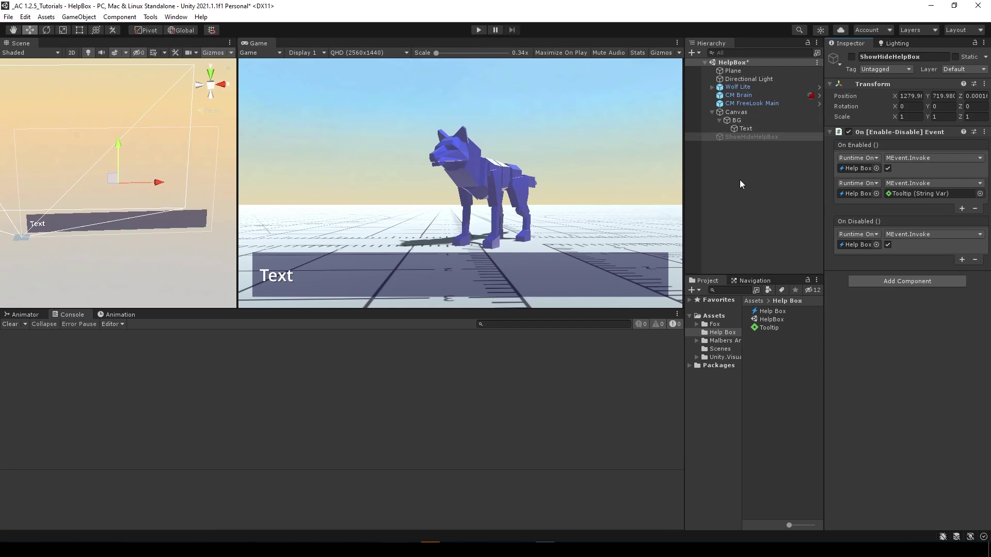
Step: Add a Malbers Event Listener component to the BG panel with one entry that listens to the Help Box event
click(748, 120)
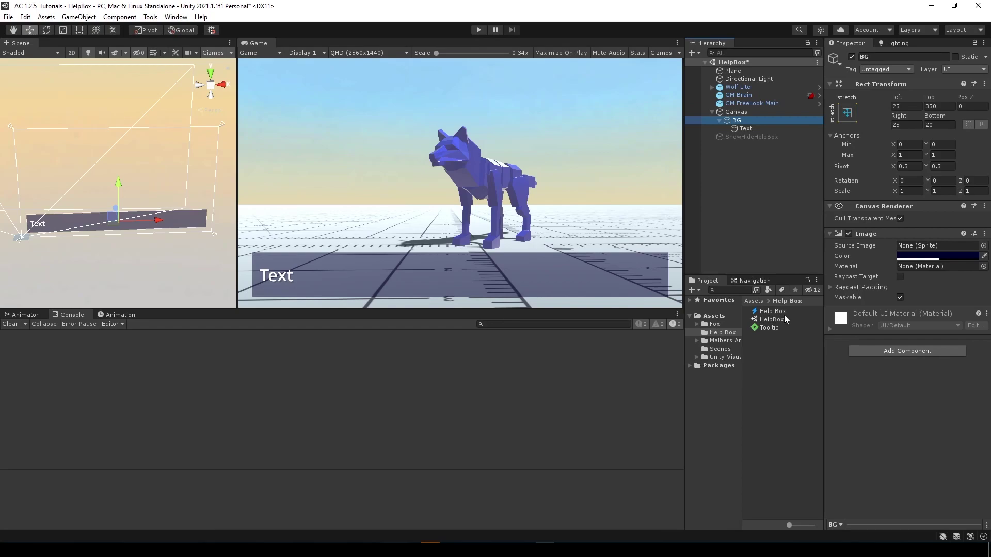
click(885, 353)
click(853, 375)
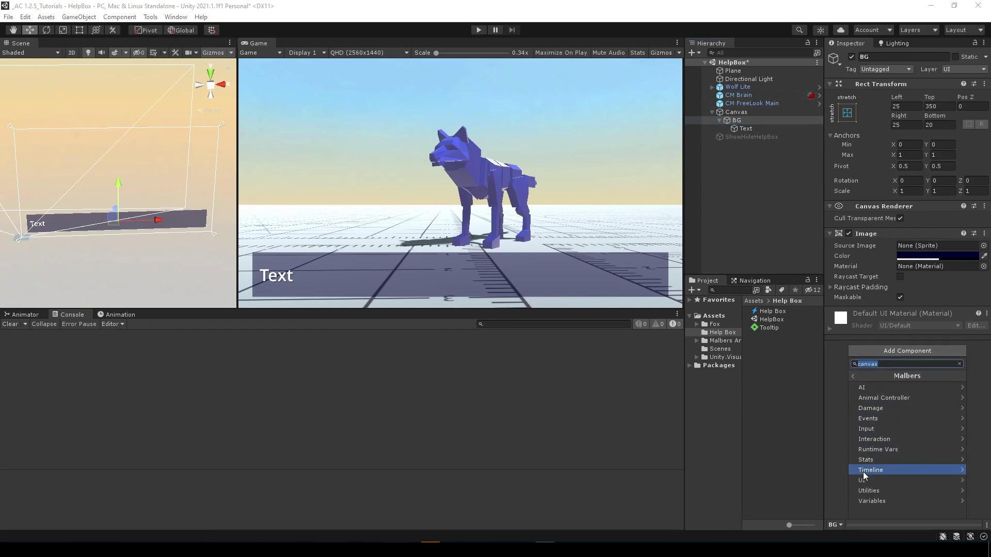
click(850, 376)
click(878, 440)
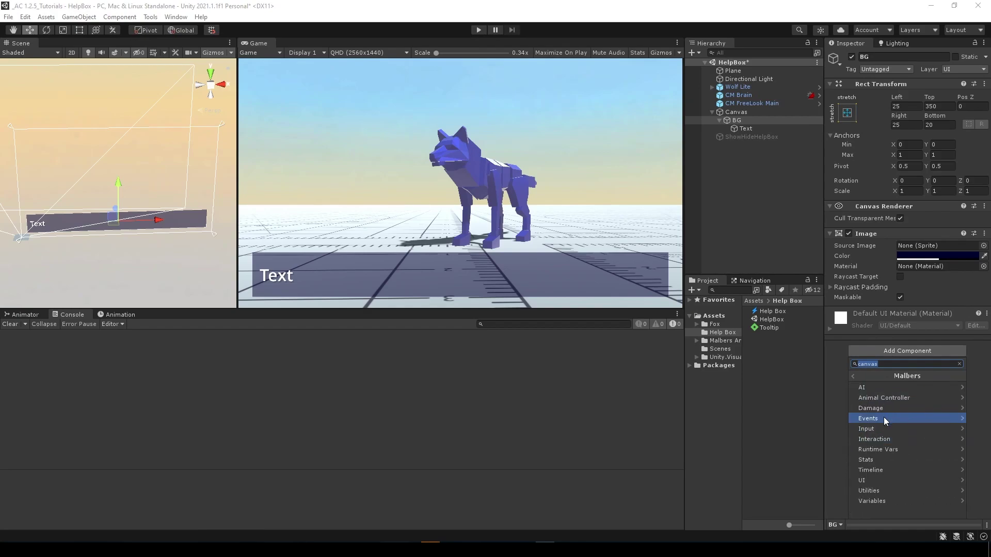
click(883, 417)
click(915, 389)
click(958, 390)
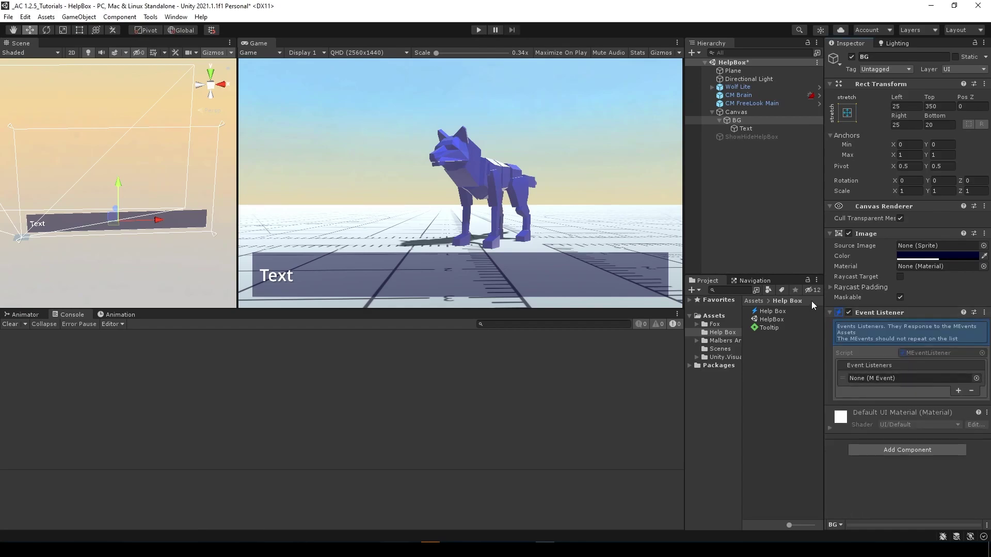
drag(768, 312, 859, 378)
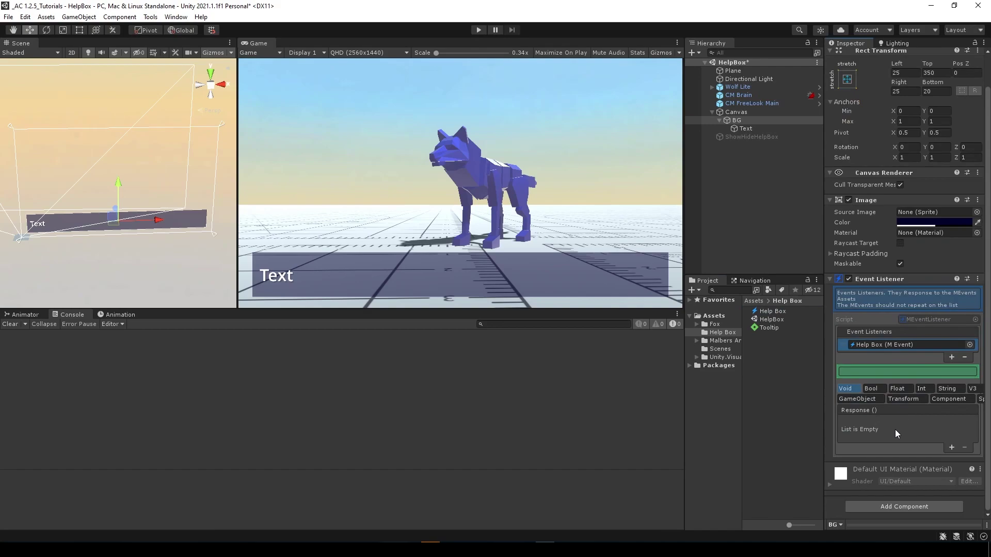
Step: Enable the Bool and String responses for the Help Box event in BG's Event Listener
click(758, 137)
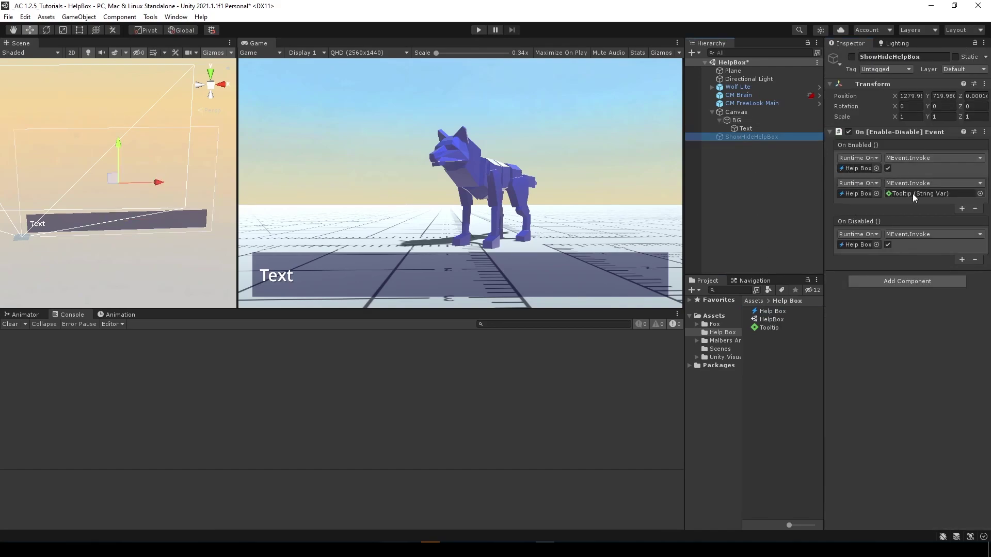
click(745, 122)
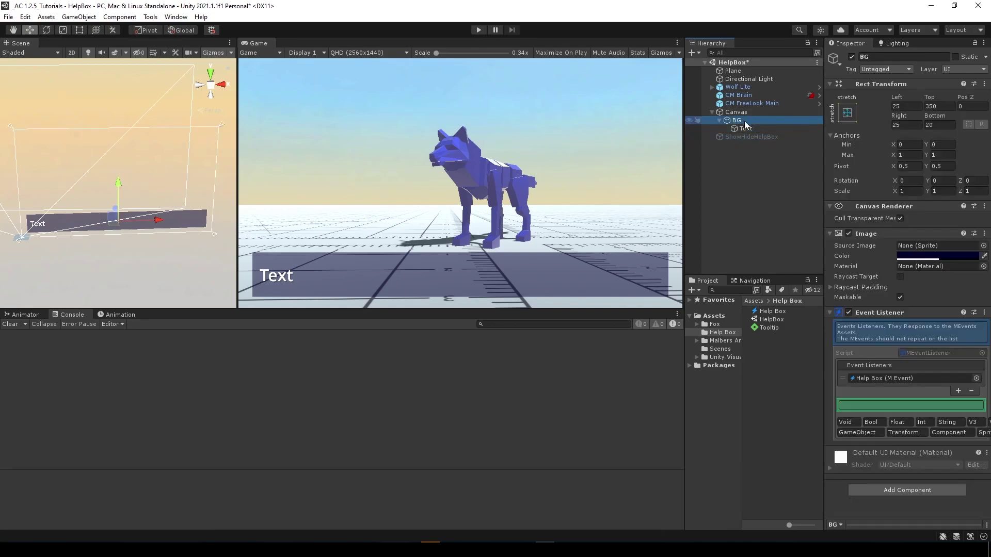
click(878, 423)
scroll(882, 392, down, 3)
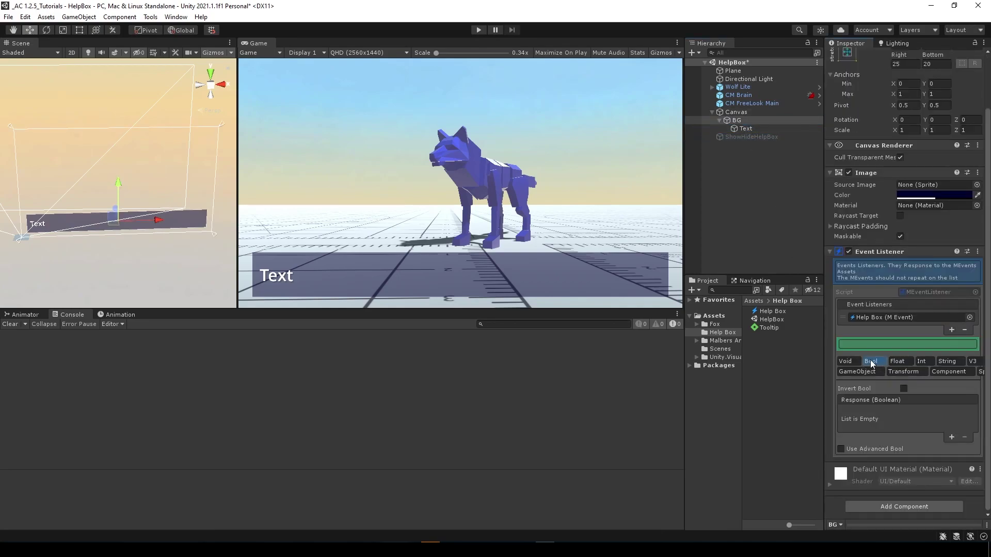
click(941, 363)
scroll(855, 433, down, 2)
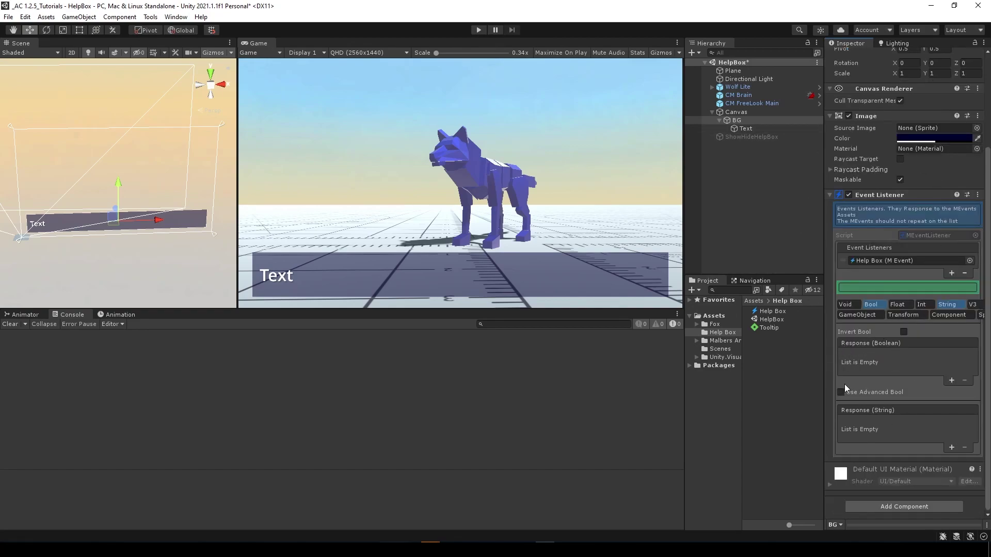
Step: Add the Malbers UI component Fade In-Out Graphic to the BG panel
scroll(845, 384, up, 4)
scroll(835, 379, down, 4)
click(892, 510)
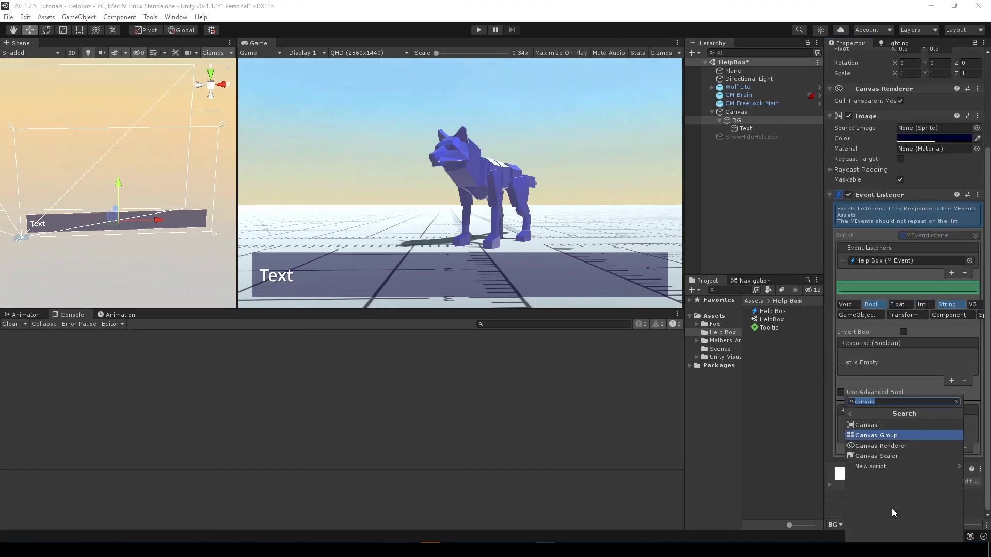
click(852, 414)
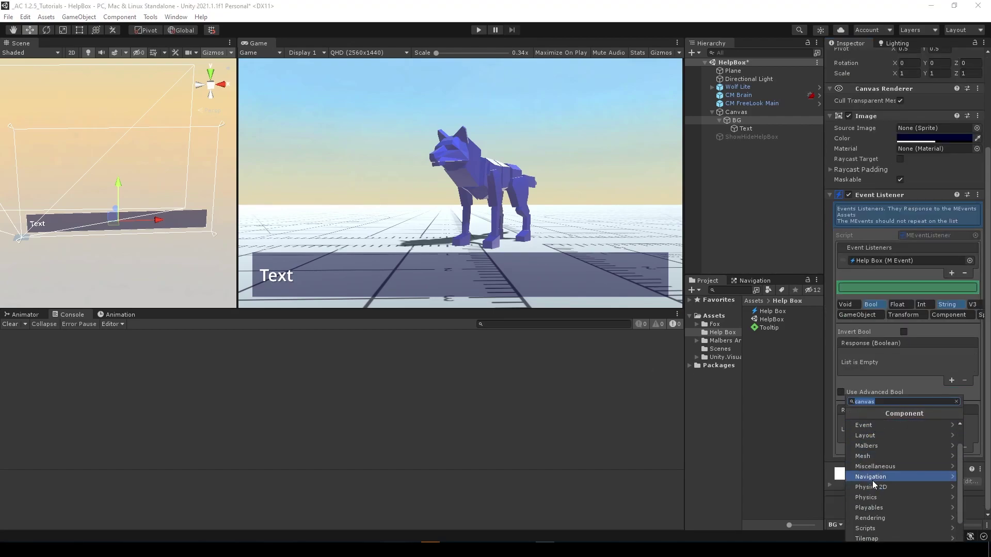
scroll(873, 480, down, 2)
click(874, 447)
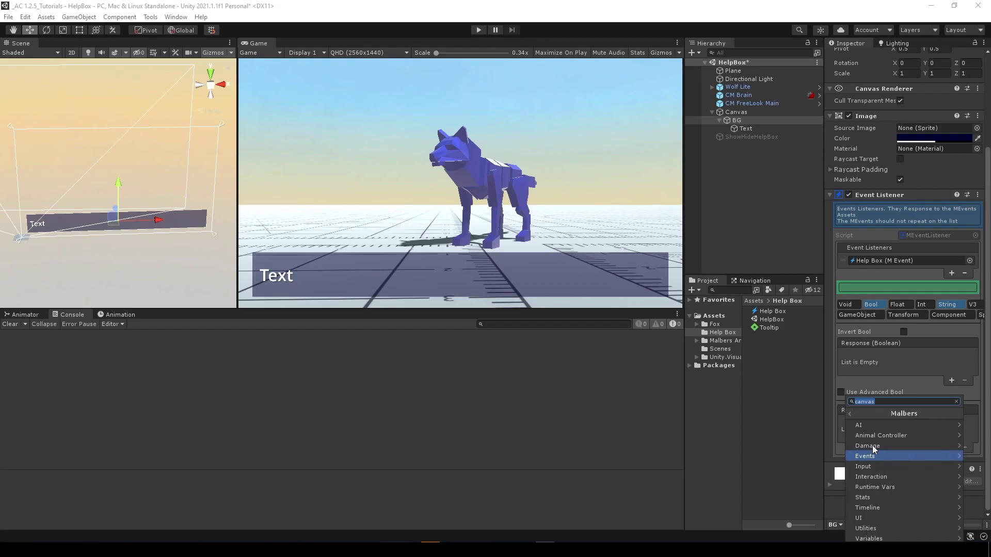
click(859, 508)
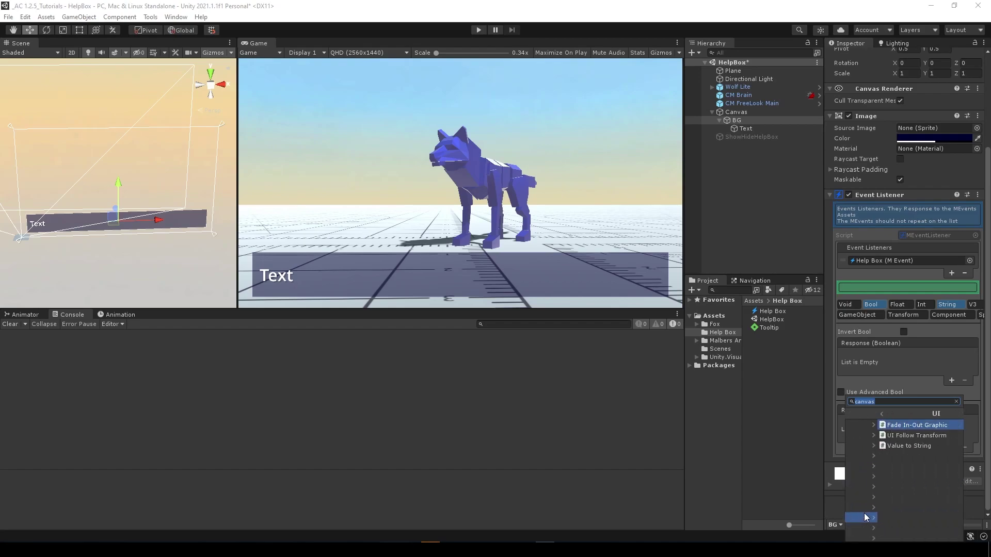
click(866, 429)
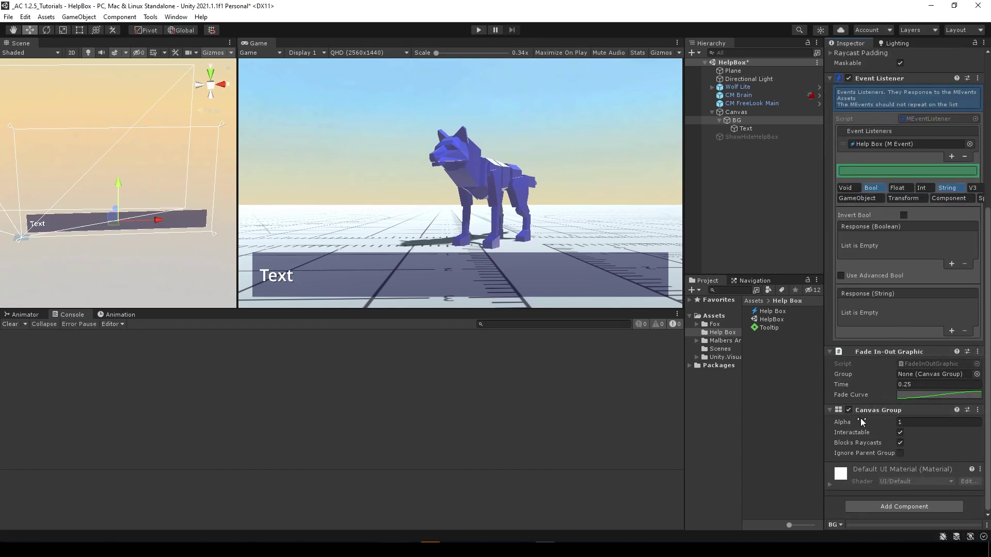
Step: Assign BG's Canvas Group as the Fade In-Out Graphic's group and set its fade time to 0.1
mouse_move(861, 418)
mouse_down()
mouse_move(847, 429)
mouse_move(864, 428)
mouse_move(832, 429)
mouse_move(872, 426)
mouse_up()
scroll(872, 305, up, 5)
scroll(911, 382, down, 5)
drag(906, 410, 929, 374)
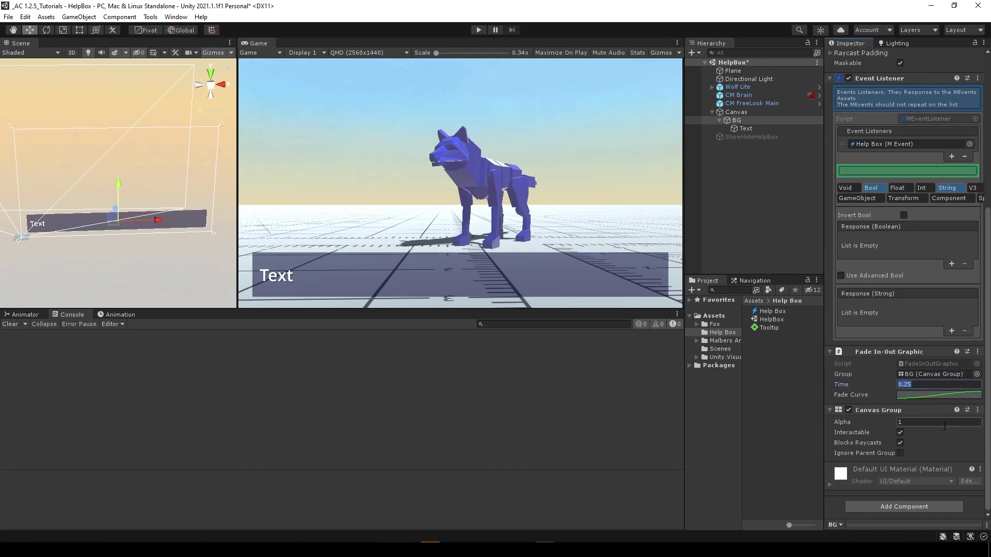
text(0.1)
Step: Add a Boolean response to the Help Box listener that calls the dynamic Fade_In_Out function of BG's Fade In-Out Graphic
click(951, 264)
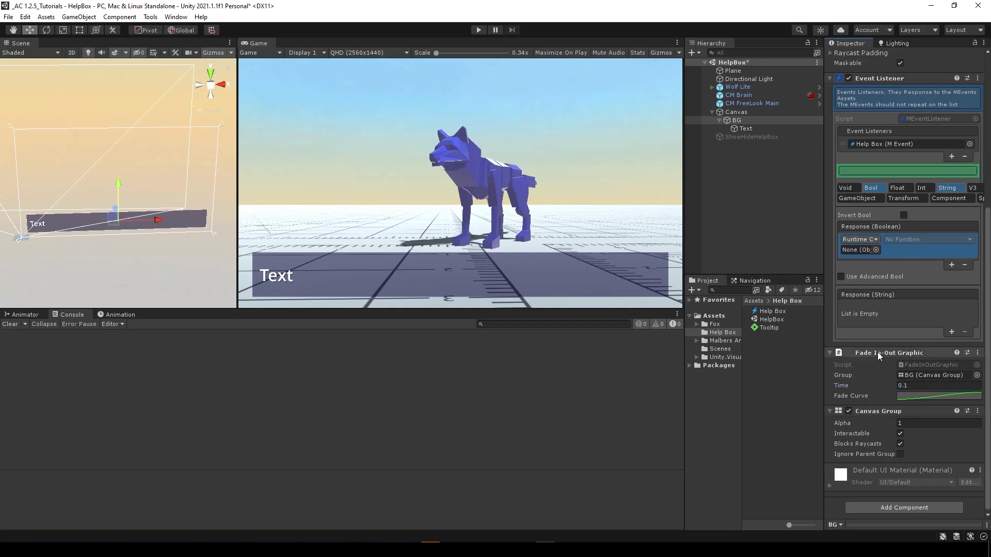
drag(877, 352, 862, 251)
click(918, 240)
mouse_move(924, 323)
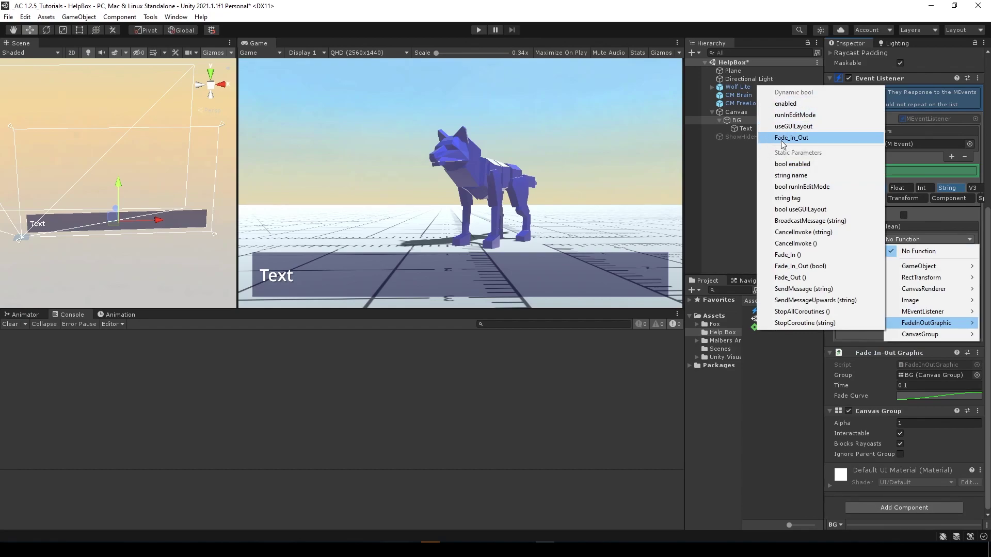
click(813, 138)
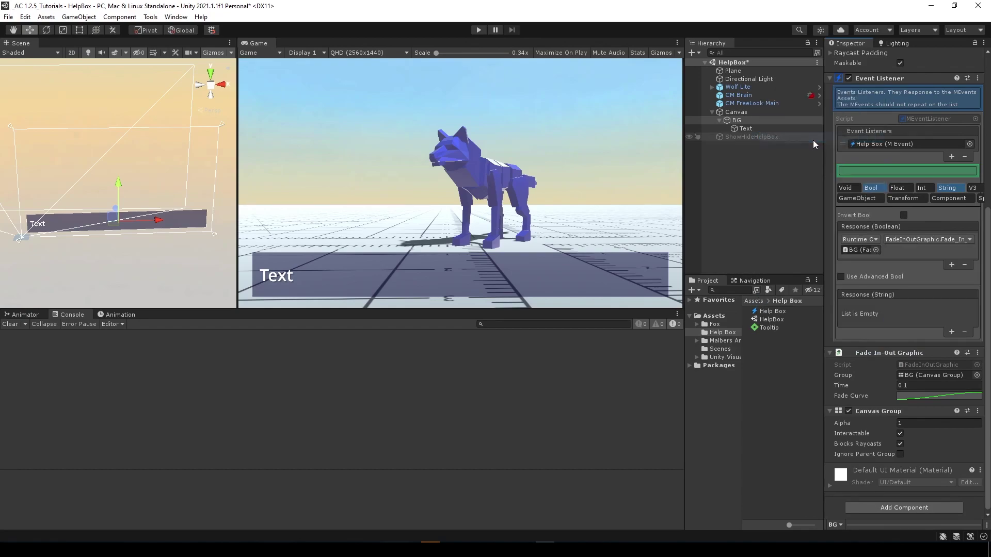
click(947, 240)
mouse_move(924, 323)
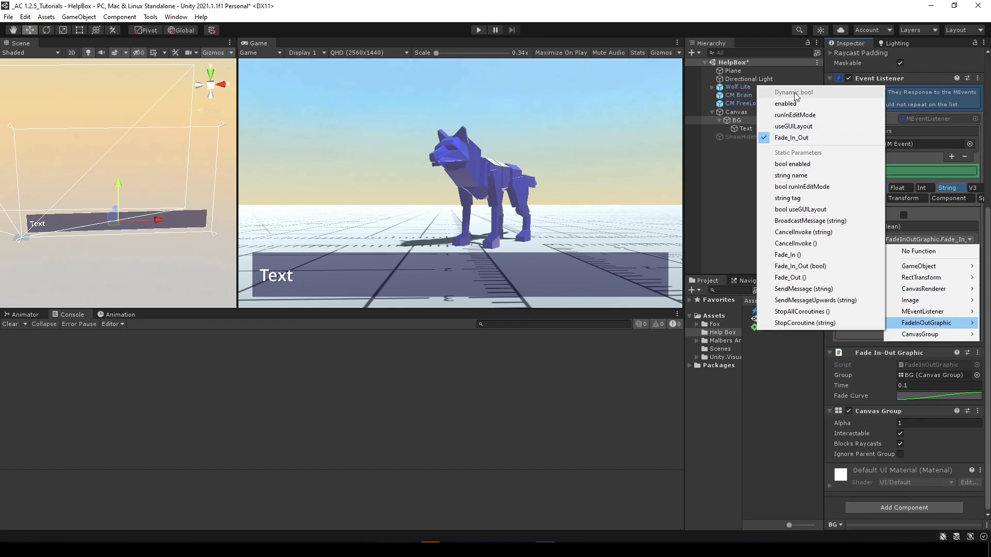
click(795, 140)
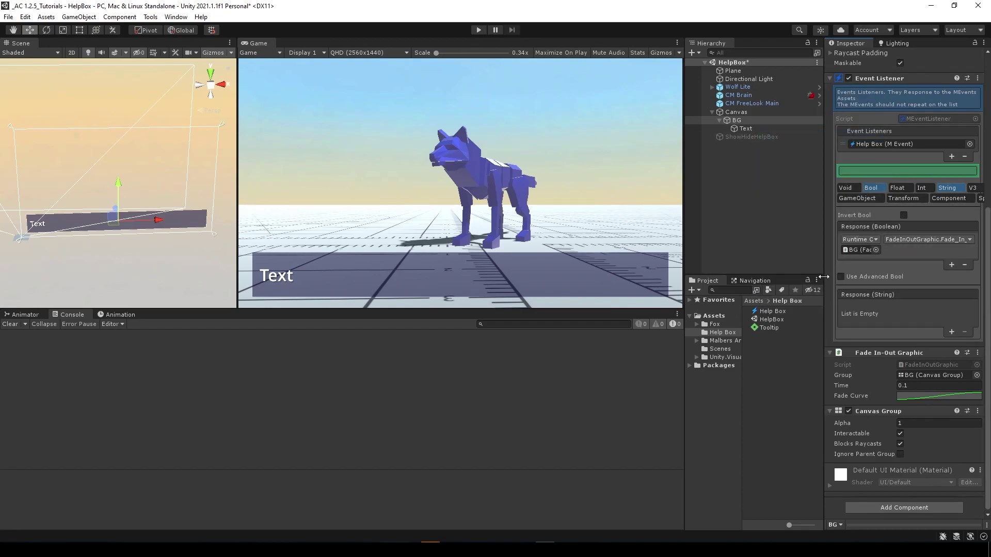
Step: Add a String response to the Help Box listener that sets the dynamic text property of the Text object
click(951, 331)
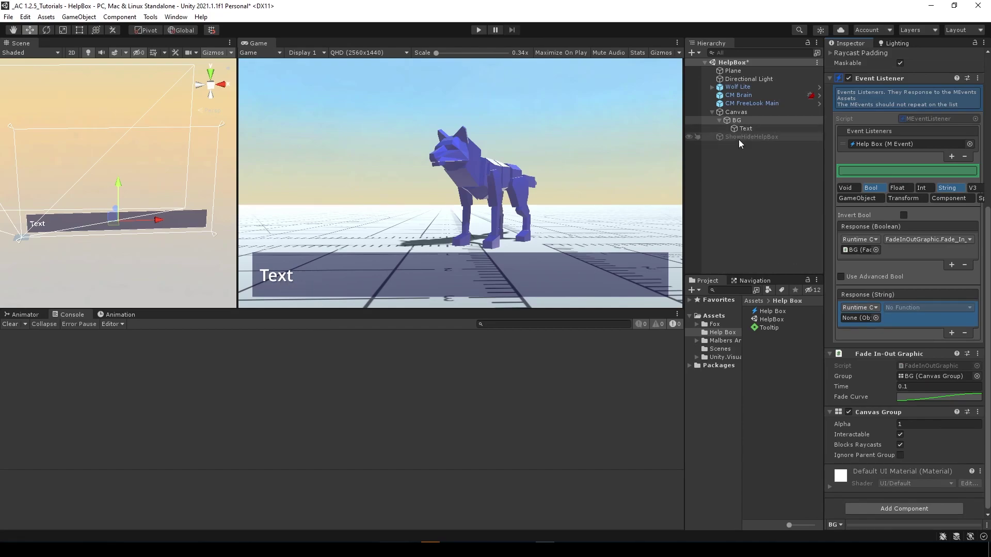
drag(742, 129, 856, 321)
click(924, 307)
mouse_move(909, 370)
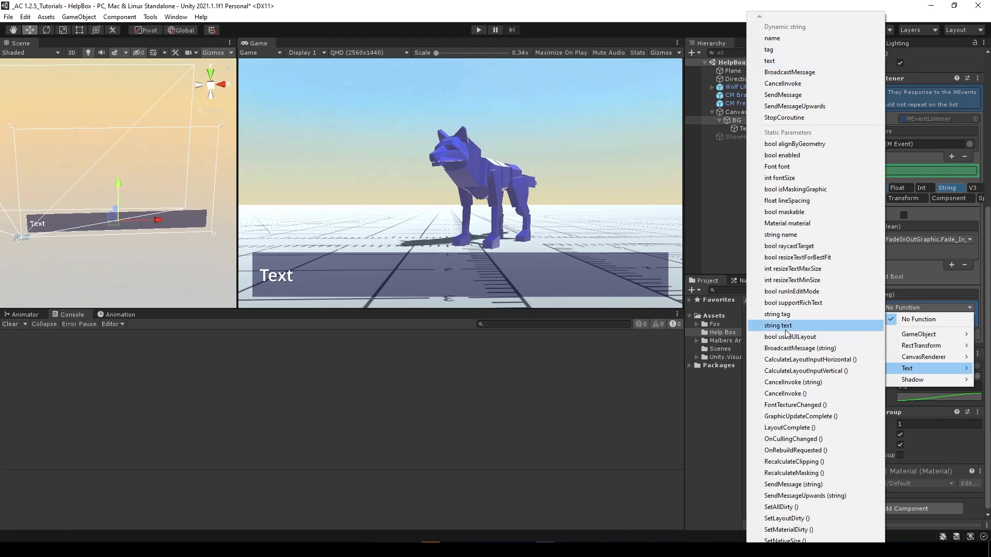
click(771, 61)
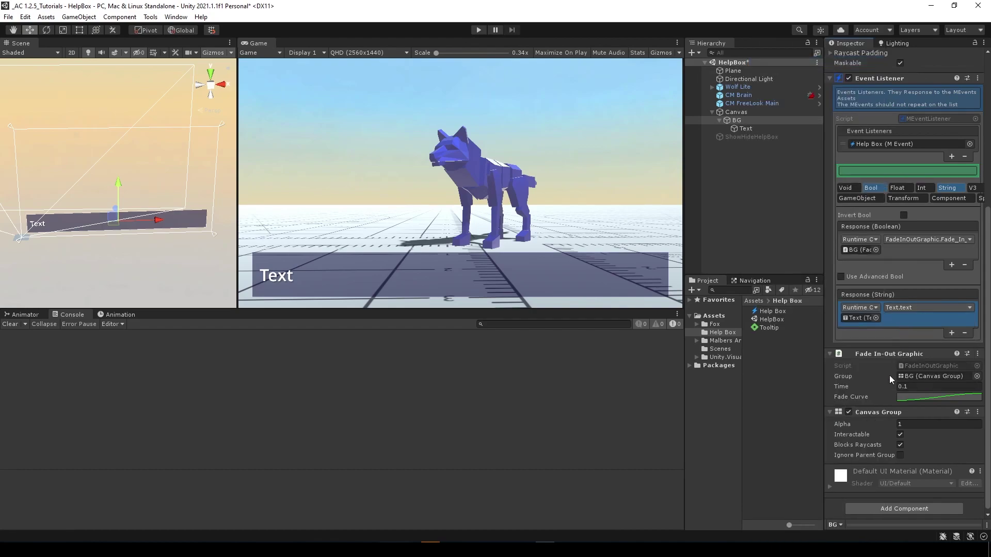
Step: Set the Alpha of BG's Canvas Group to 0
scroll(906, 449, up, 5)
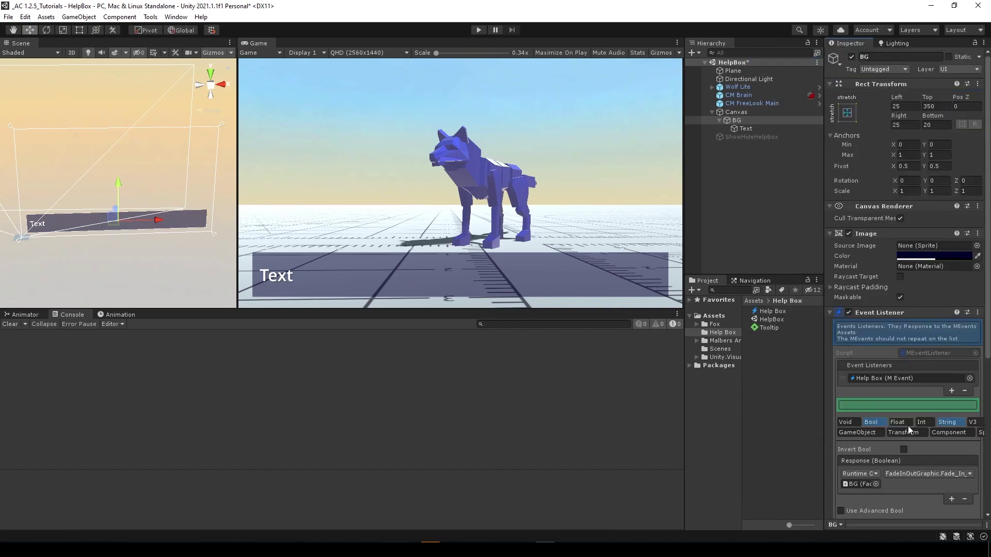
click(751, 137)
click(739, 120)
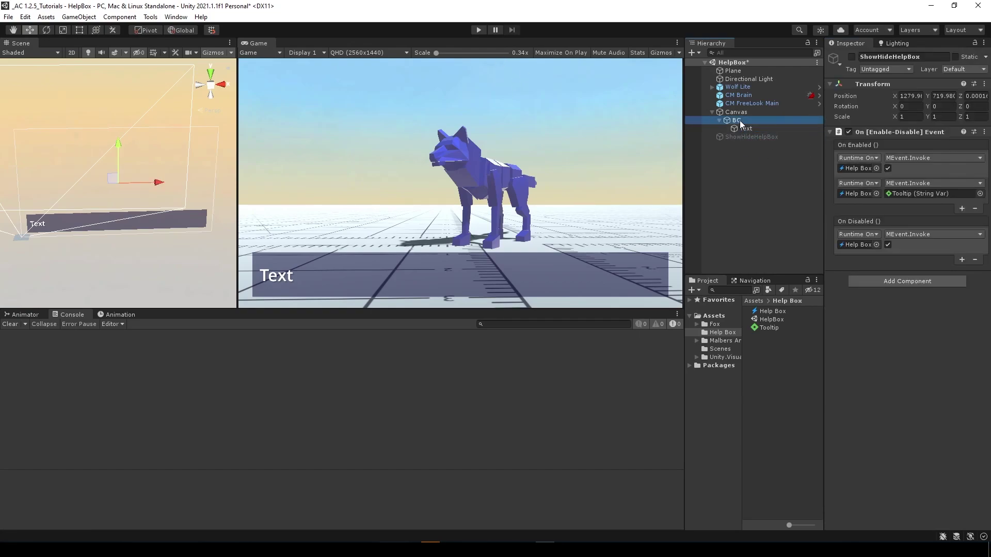
scroll(854, 483, down, 10)
drag(881, 423, 821, 422)
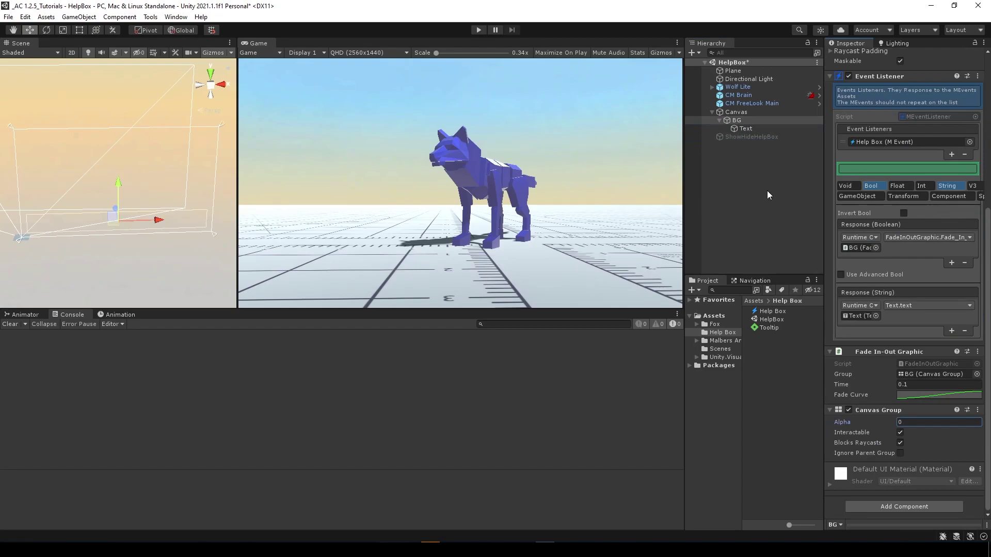
Step: Play the scene, toggle ShowHideHelpBox to test the help box, stop, and turn off the bool argument of its On Disabled entry
click(751, 137)
click(478, 31)
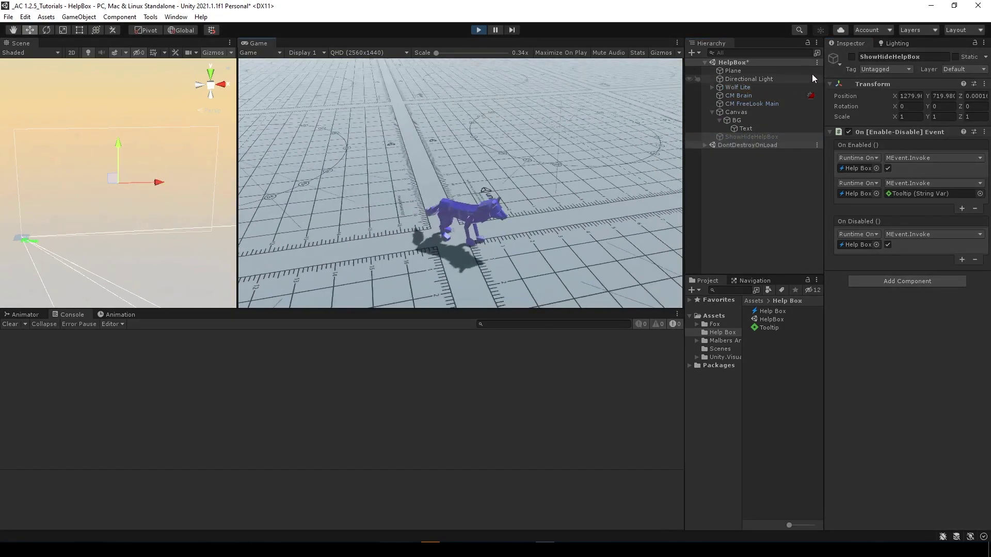
click(851, 57)
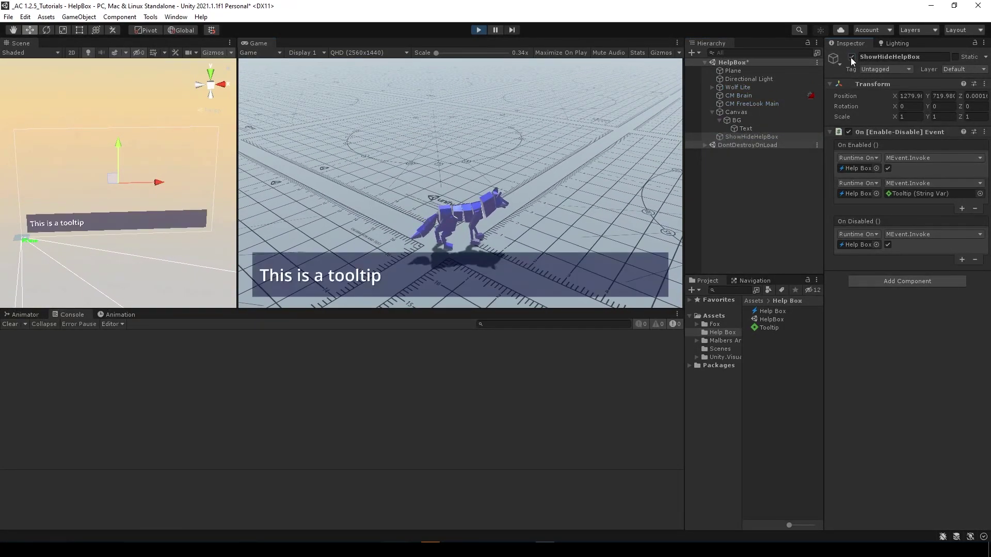
click(851, 57)
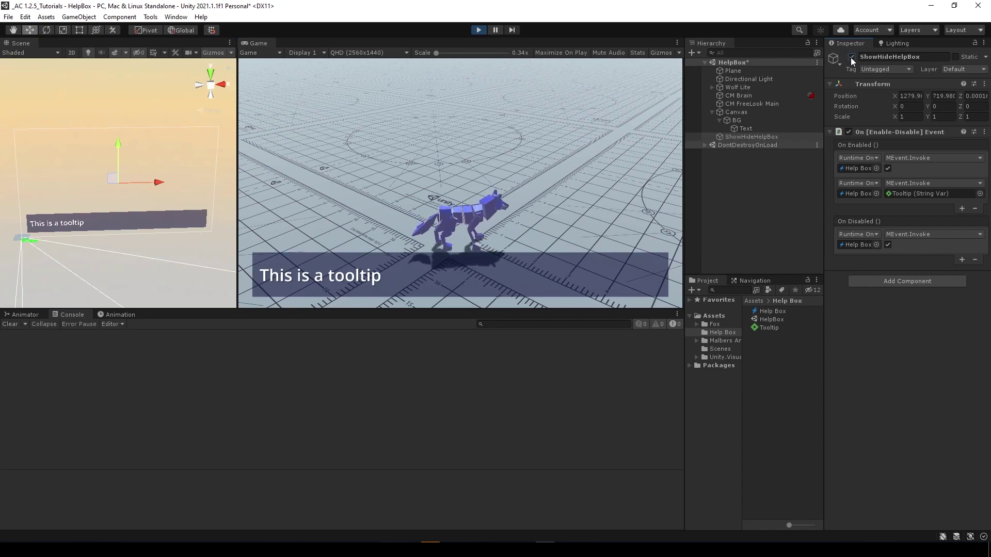
click(851, 57)
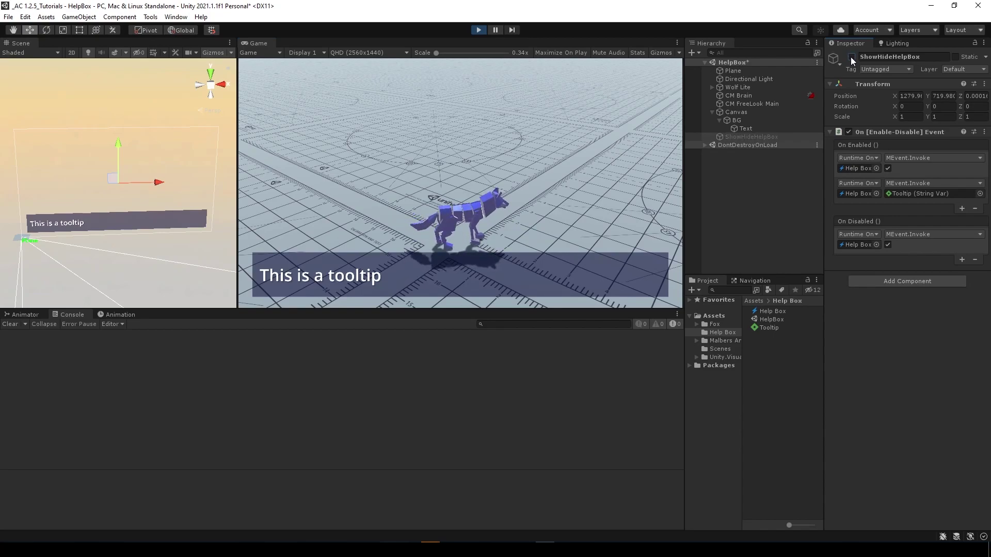
click(477, 31)
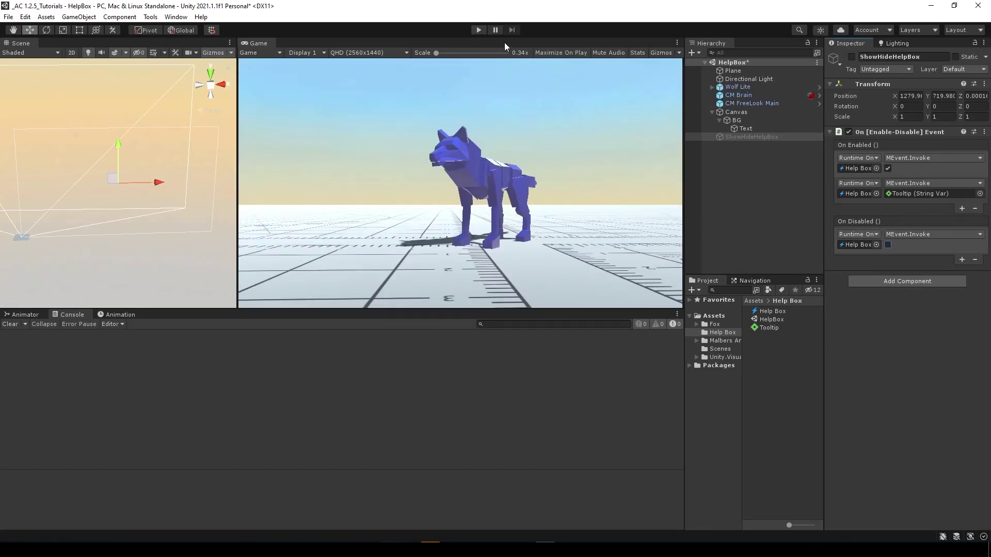
Step: Play the scene again, enable and disable ShowHideHelpBox several times to test the fading, and stop play mode
click(479, 30)
click(852, 57)
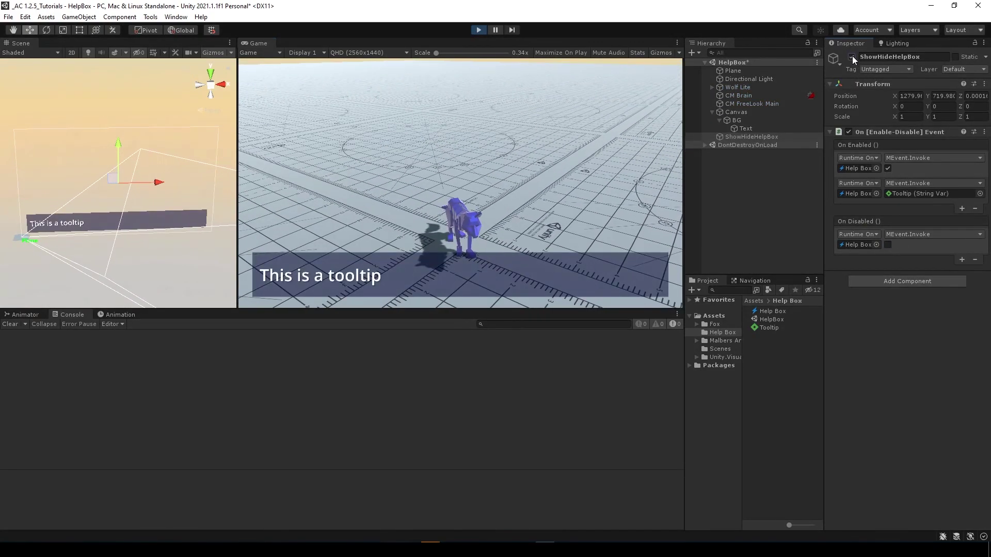
click(852, 57)
click(852, 57)
click(852, 57)
click(852, 56)
click(851, 58)
click(851, 58)
click(851, 58)
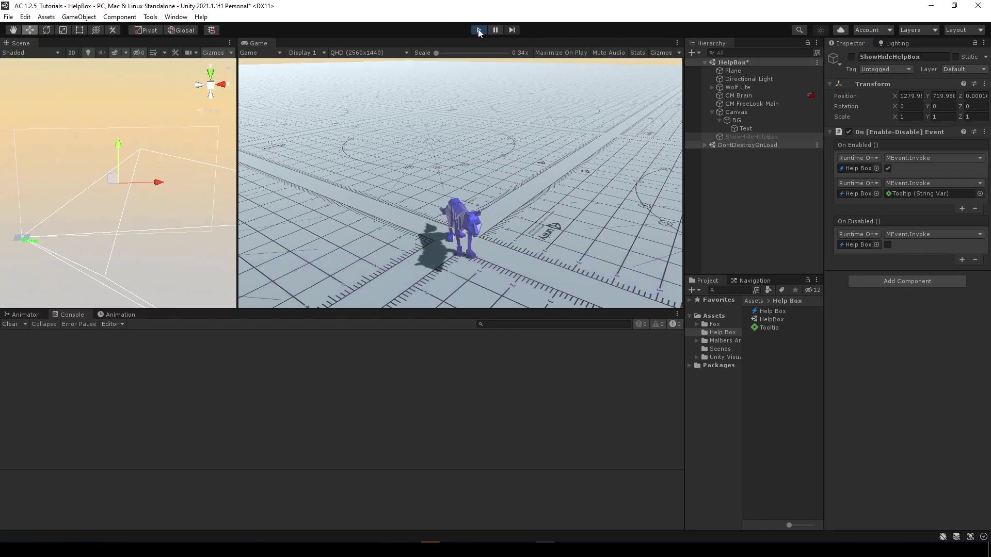
click(479, 30)
Step: Add a 3D Cube to the scene and reset its transform
click(698, 223)
right_click(725, 170)
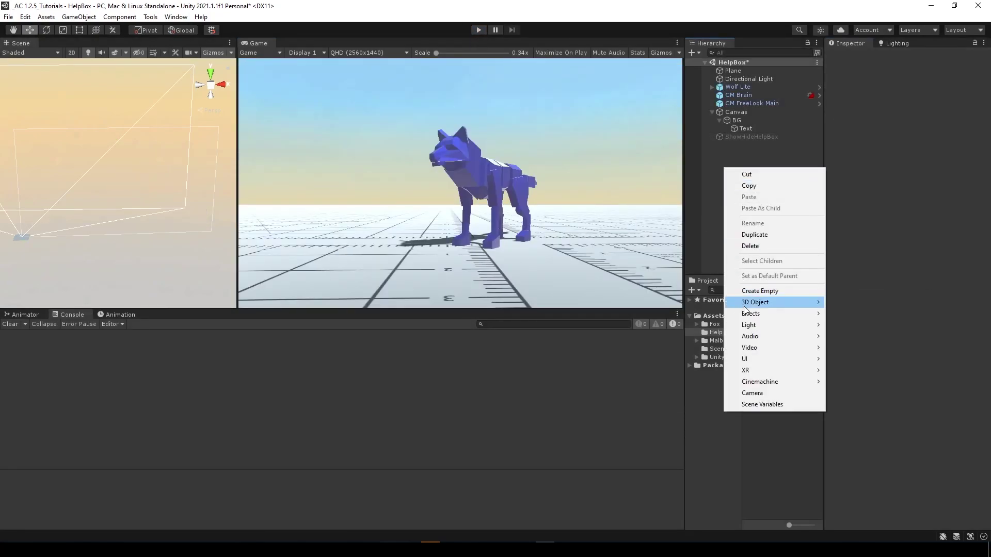
mouse_move(774, 302)
click(848, 302)
click(984, 84)
click(954, 98)
Step: Scale the Cube uniformly to about 4.15 and move it away from the wolf to about X -2.26, Y 0.5, Z 6.21
key(f)
drag(129, 196, 67, 61)
key(r)
middle_drag(67, 67, 93, 111)
key(w)
drag(64, 116, 85, 41)
key(r)
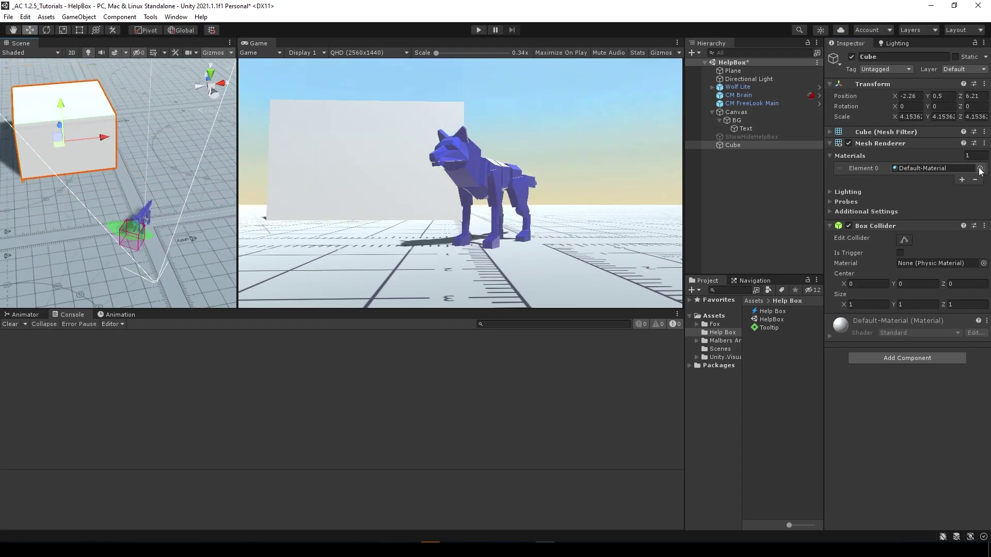
Step: Assign the Teleporter material to the Cube and make its Box Collider a trigger
click(979, 169)
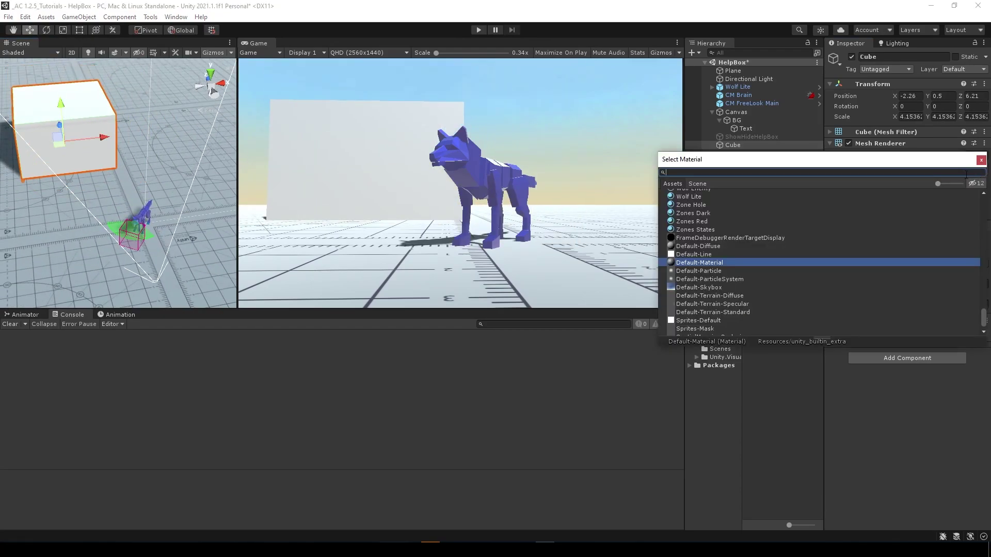
click(709, 185)
double_click(687, 203)
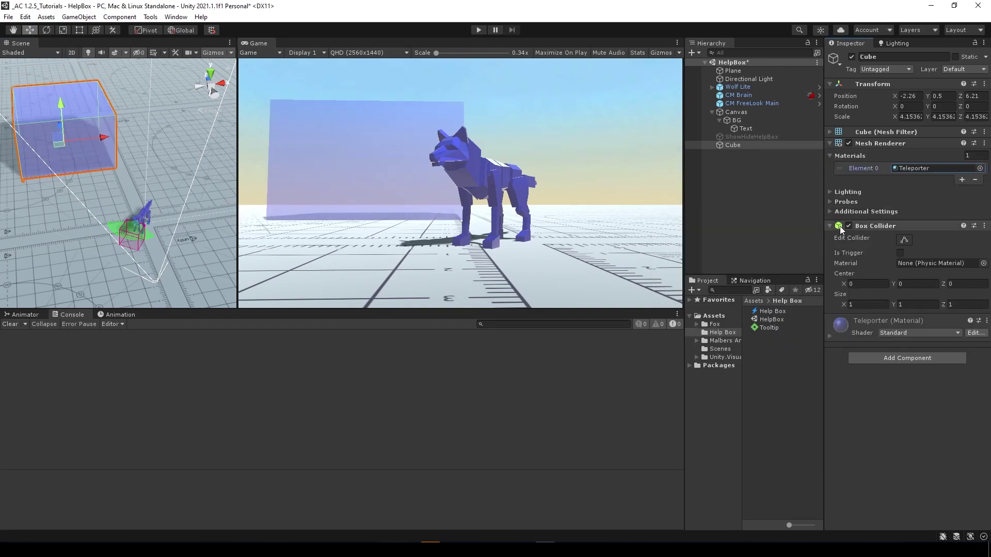
click(901, 253)
Step: Add a Trigger Proxy component to the Cube and limit its Layer to Animal
click(906, 358)
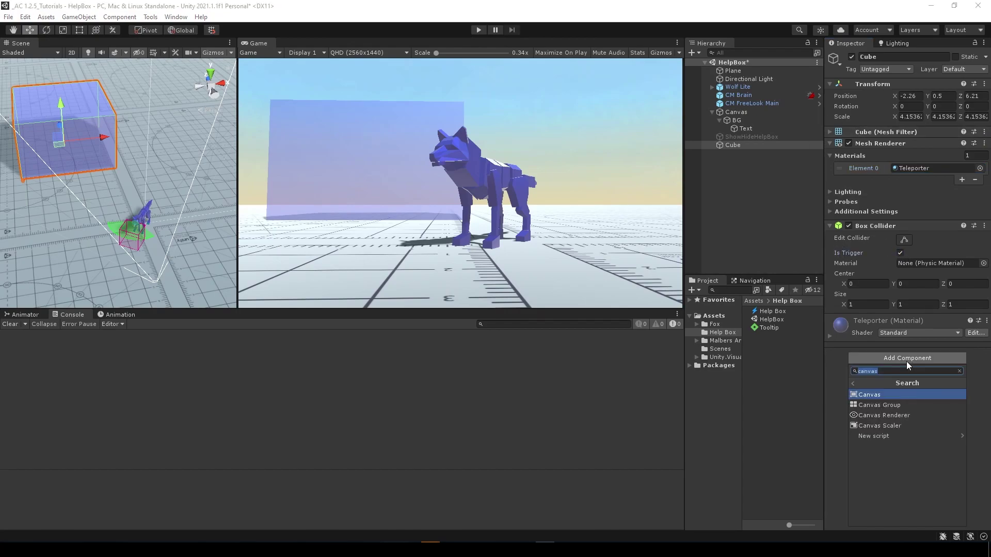
text(Trigger)
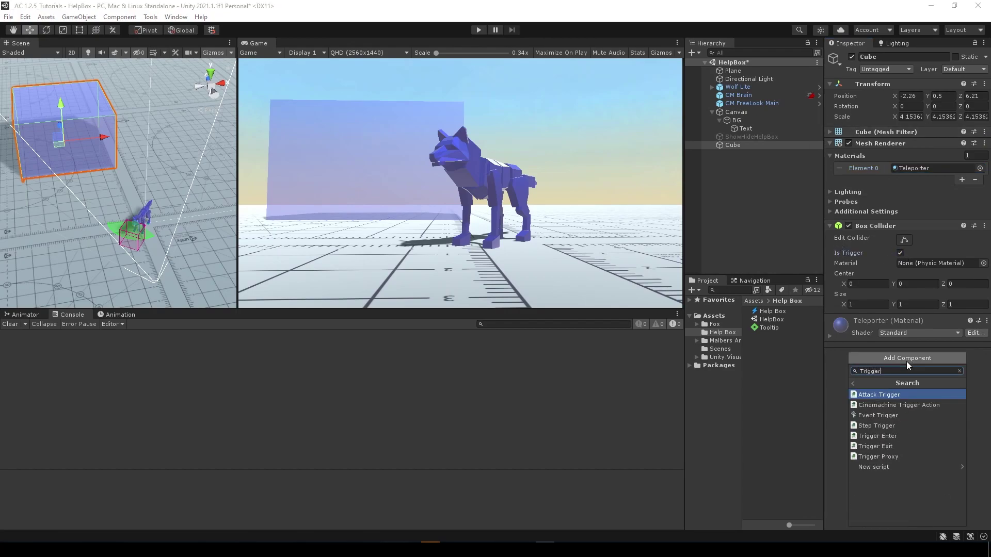
click(880, 457)
scroll(901, 417, down, 5)
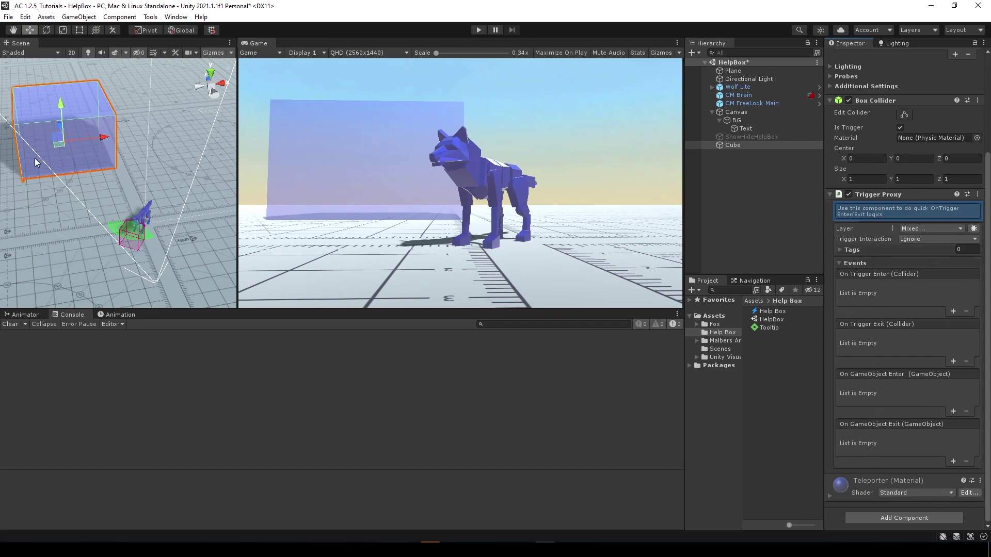
click(912, 228)
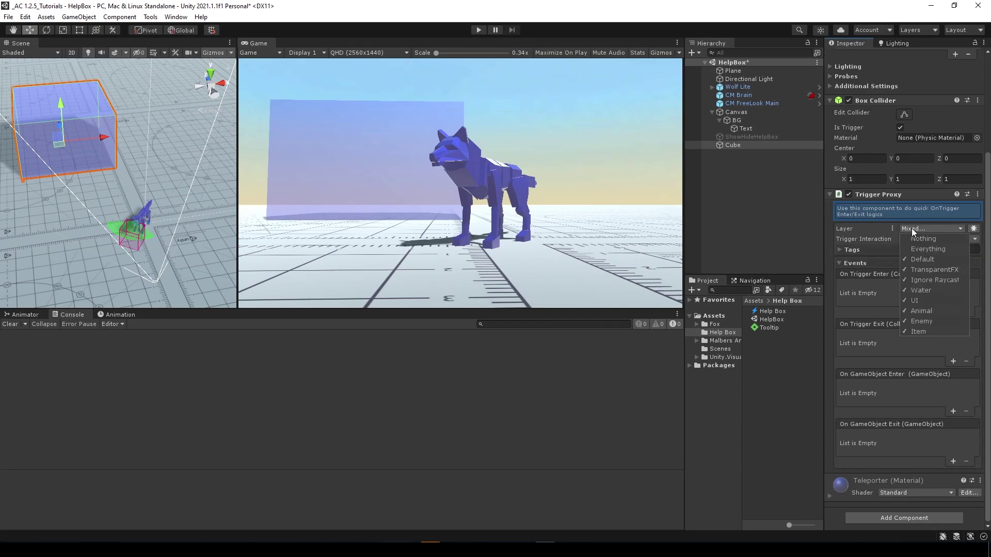
click(917, 311)
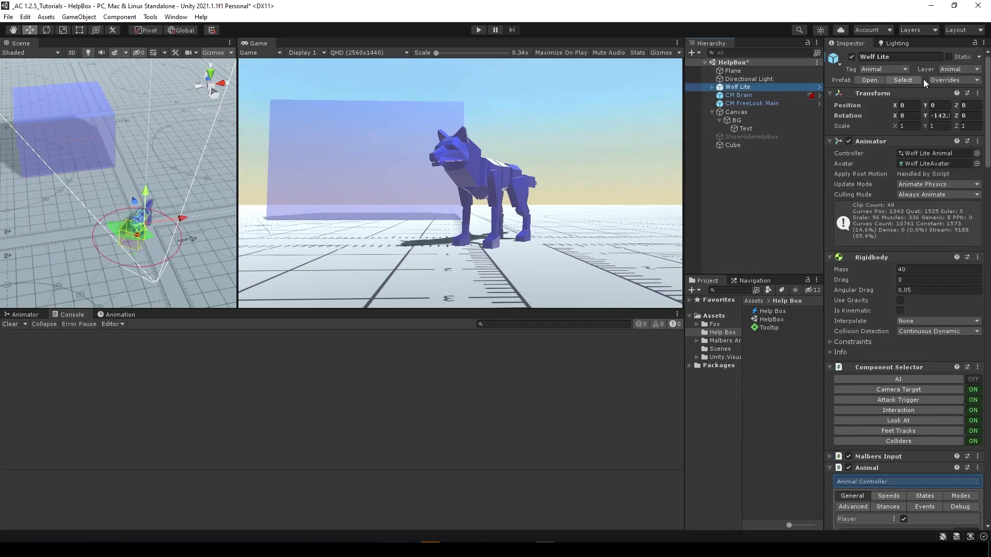
Step: Rename the Cube object as Blue Cube
click(728, 145)
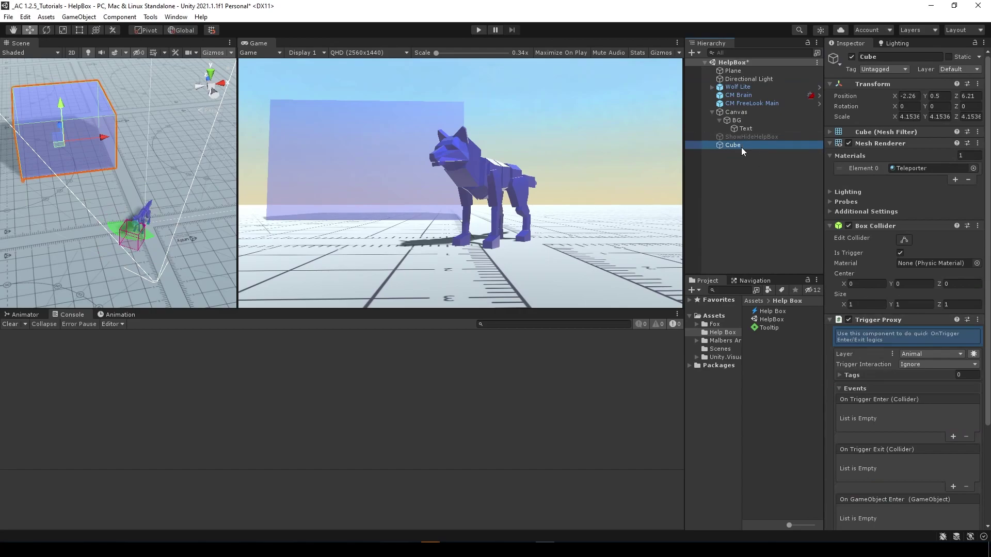
click(739, 147)
text(Blue)
key(Return)
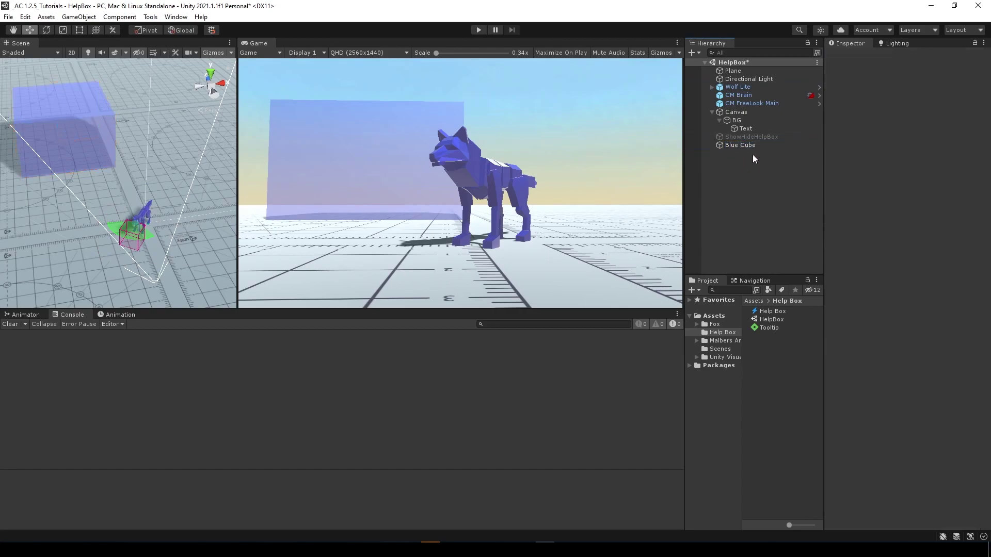
Step: Turn on debugging for Blue Cube's Trigger Proxy, play the scene to test the wolf entering and leaving the cube, and stop play mode
scroll(907, 410, down, 3)
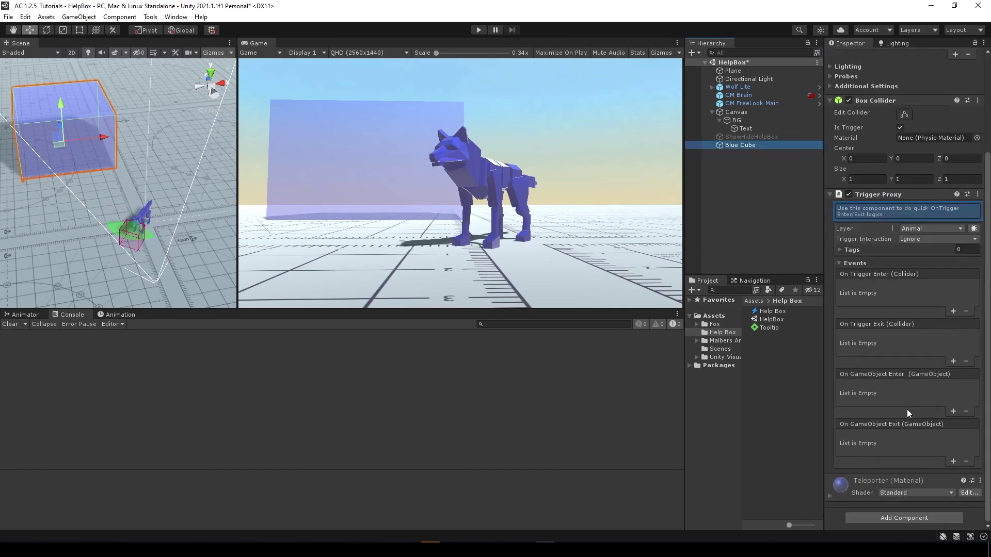
click(974, 229)
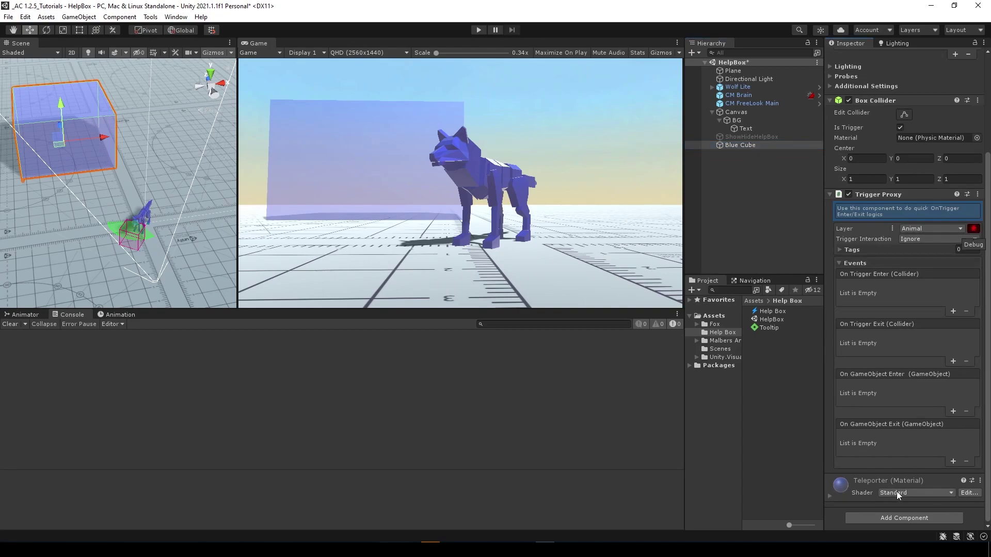
click(844, 264)
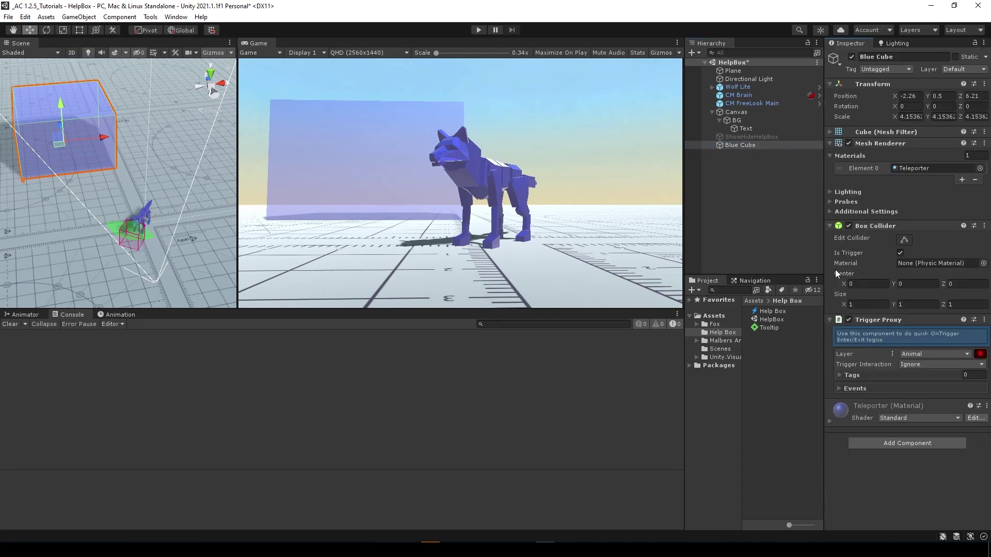
click(480, 30)
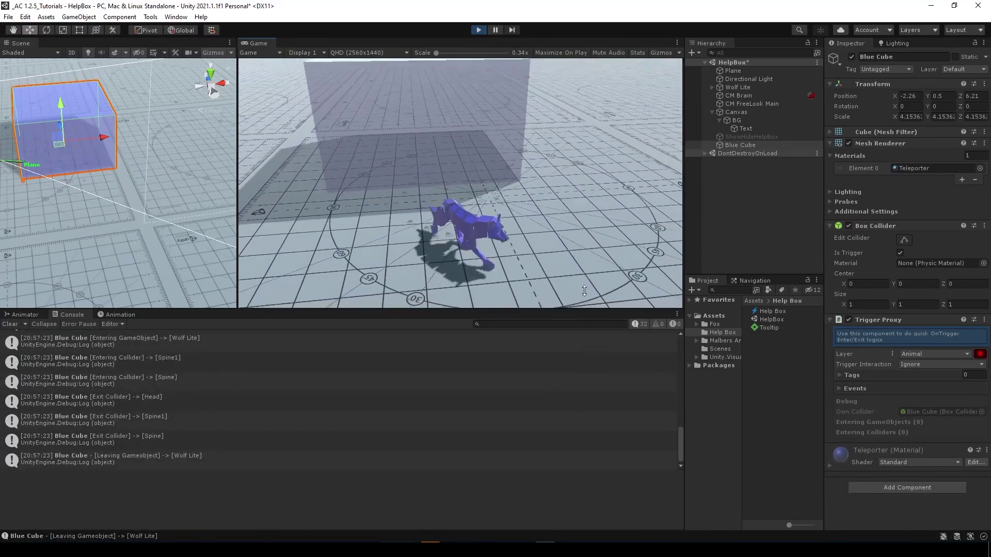
click(479, 29)
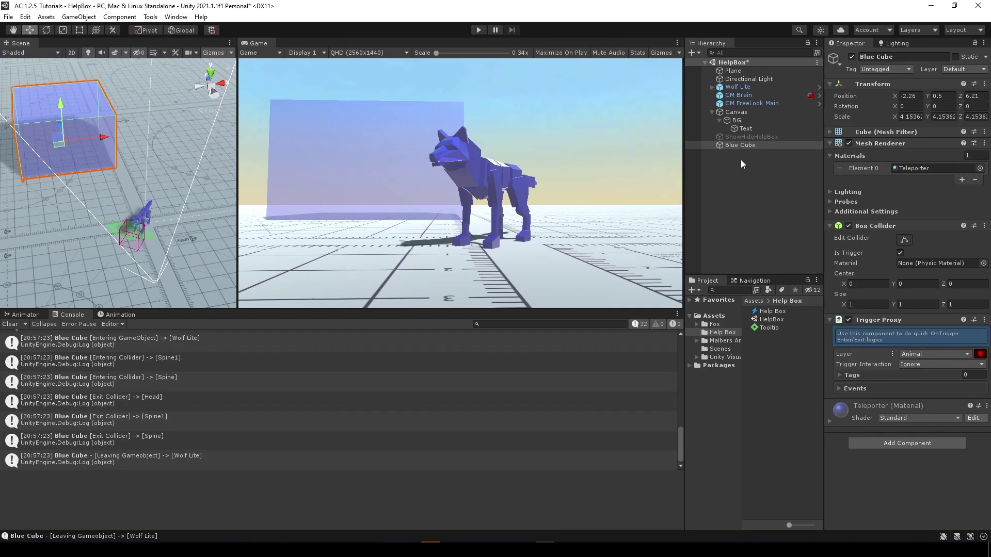
Step: Clear the console log and make ShowHideHelpBox a child of Blue Cube
click(736, 139)
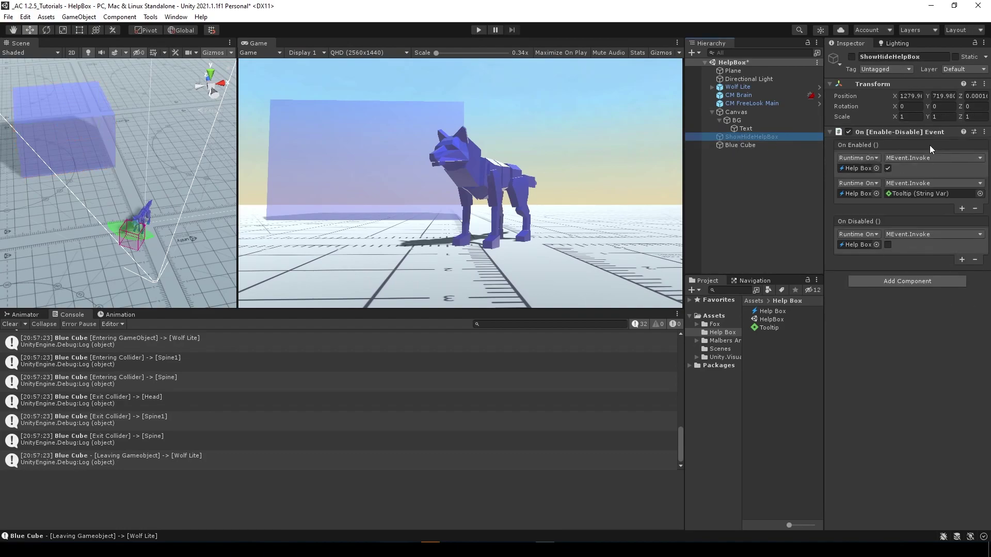
click(11, 324)
drag(751, 136, 739, 146)
click(735, 137)
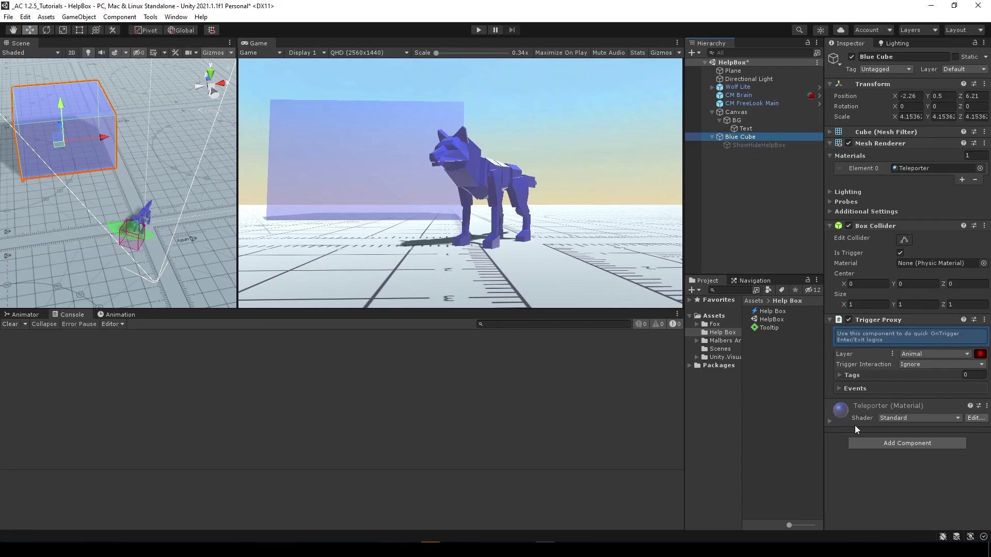
Step: Add an On GameObject Enter event to Blue Cube's Trigger Proxy that calls GameObject.SetActive on ShowHideHelpBox with the bool turned on
click(852, 388)
scroll(871, 412, down, 3)
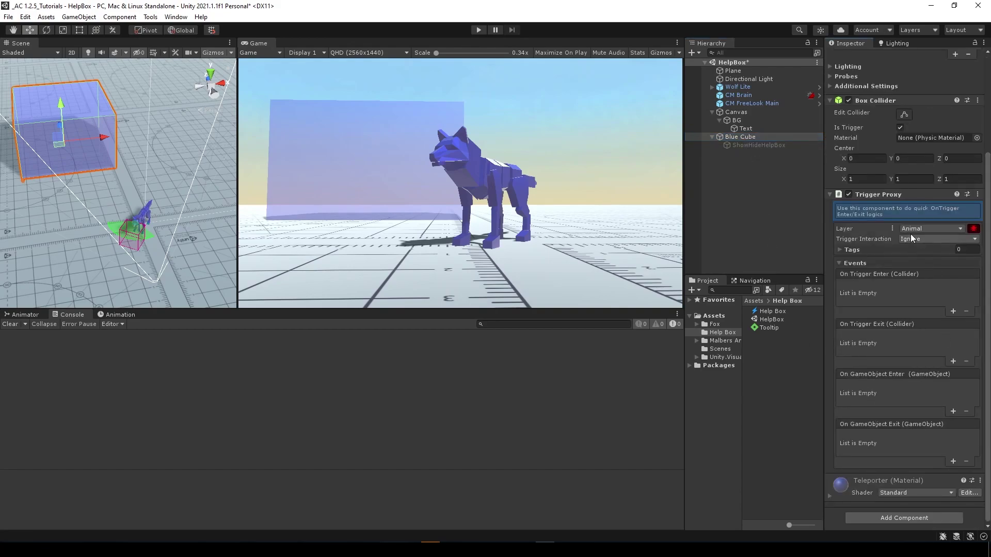
click(952, 412)
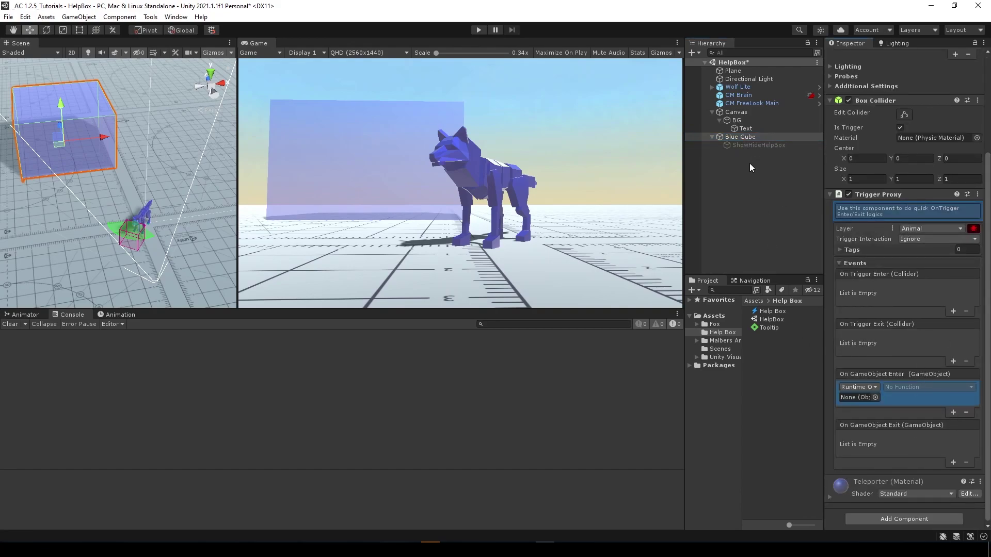
drag(759, 145, 860, 397)
click(924, 387)
mouse_move(902, 416)
click(805, 504)
click(887, 398)
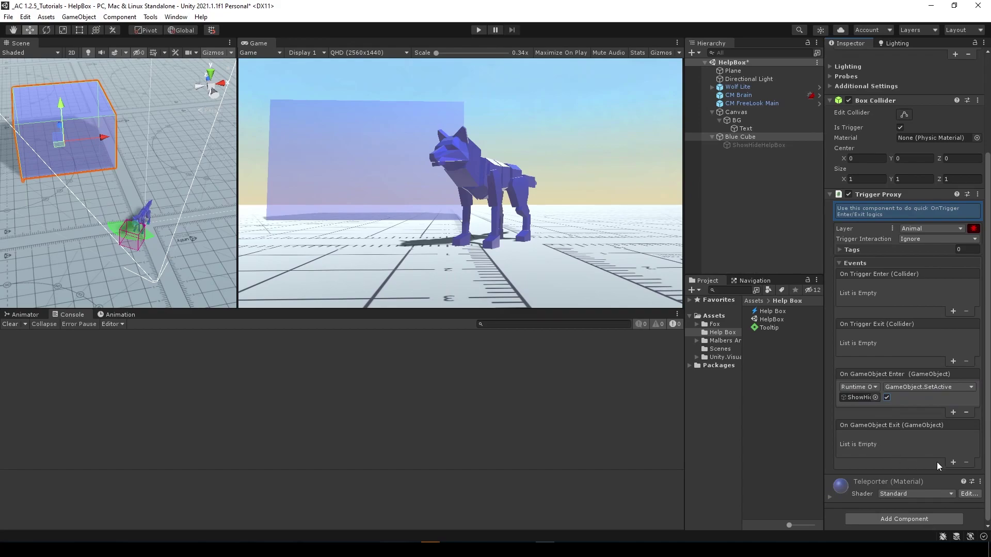
Step: Add an On GameObject Exit event that calls GameObject.SetActive on ShowHideHelpBox with the bool left off
click(954, 463)
drag(746, 146, 861, 446)
click(900, 438)
mouse_move(894, 466)
click(826, 468)
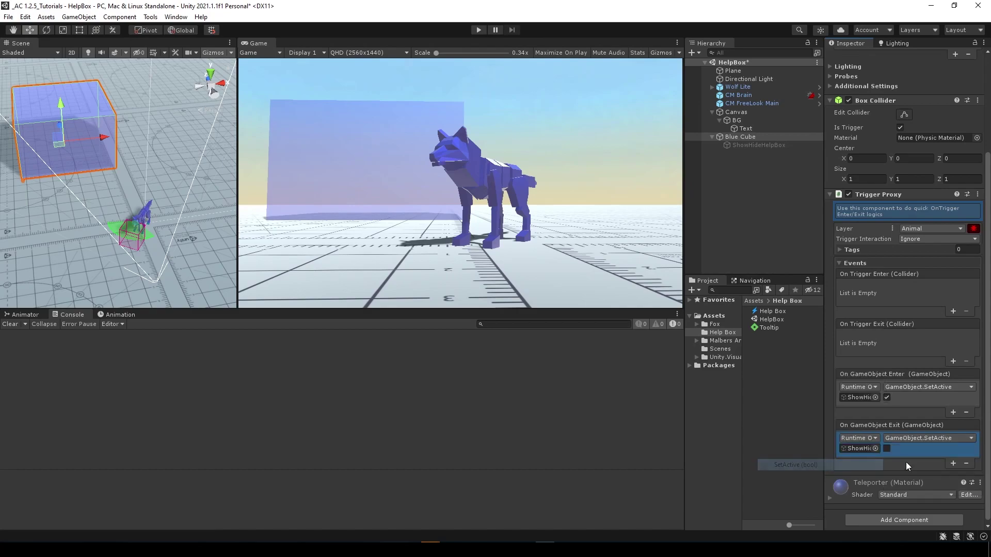
Step: Set the Tooltip string variable's value to "You have entered the blue Cube"
click(783, 328)
click(953, 96)
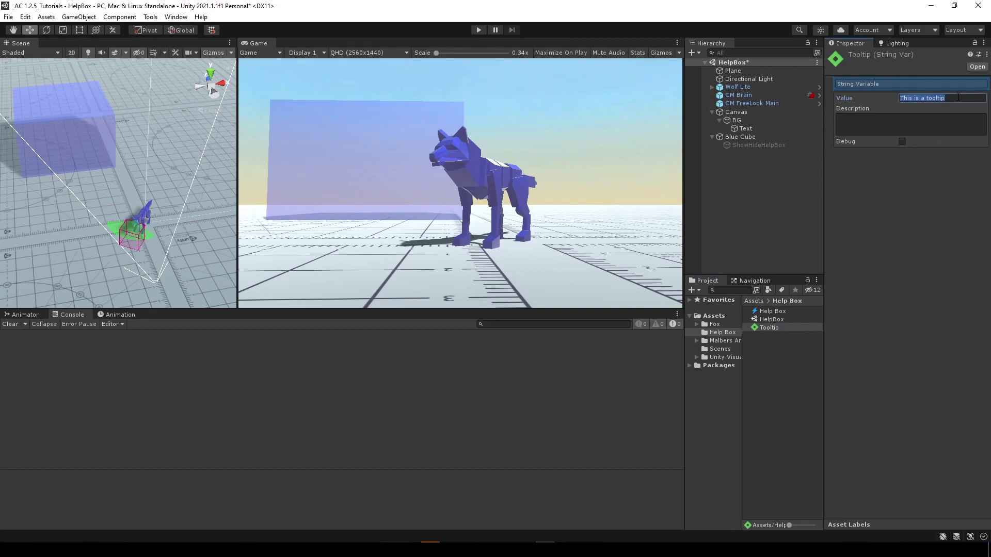
text(Youcube)
click(848, 165)
Step: Play the scene, run the wolf in and out of Blue Cube several times to test the help box, and stop play mode
click(735, 135)
click(477, 30)
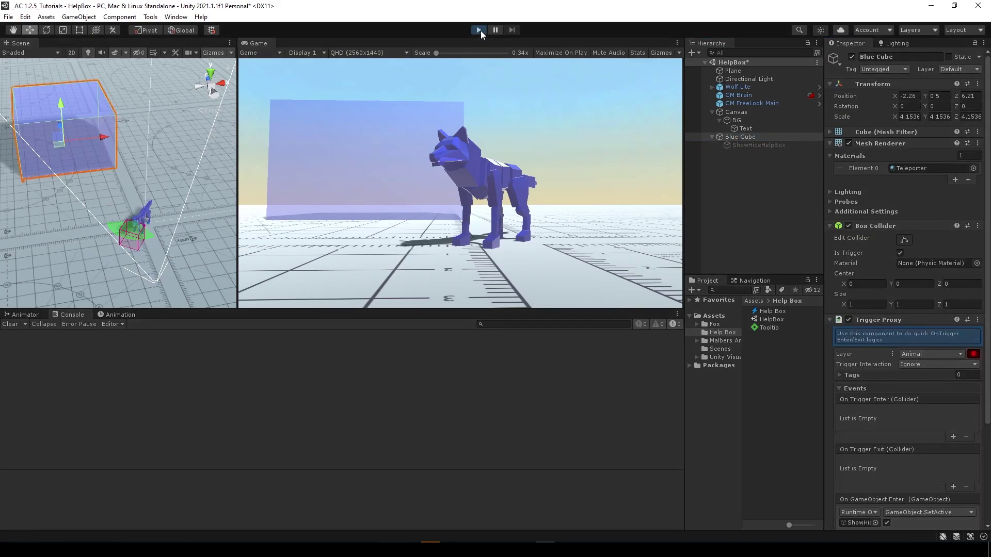
key(w)
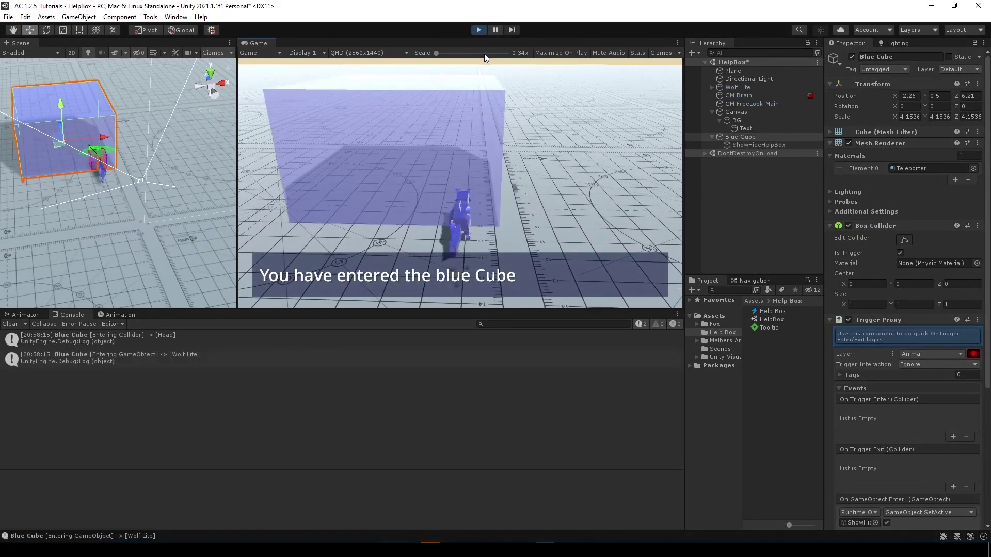
key(s)
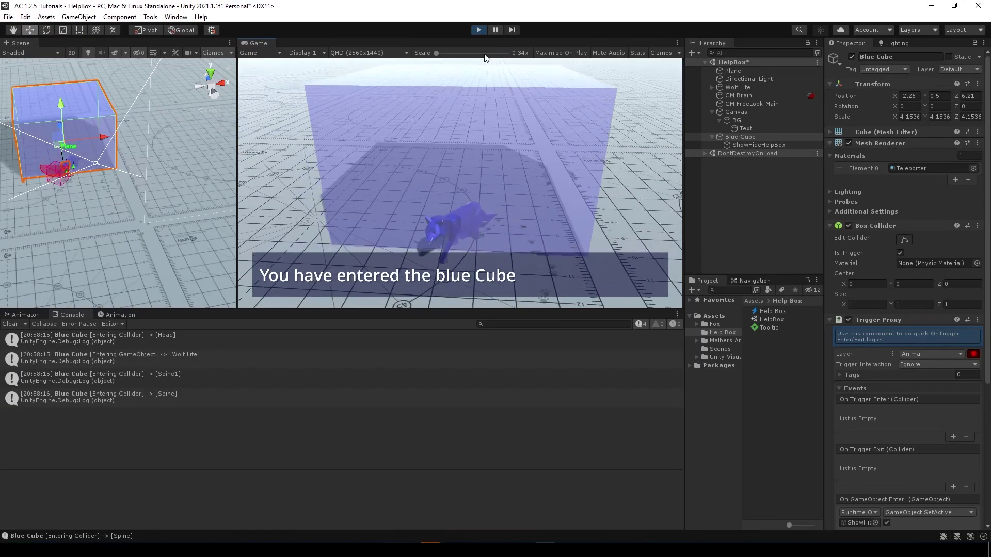
key(w)
key(a)
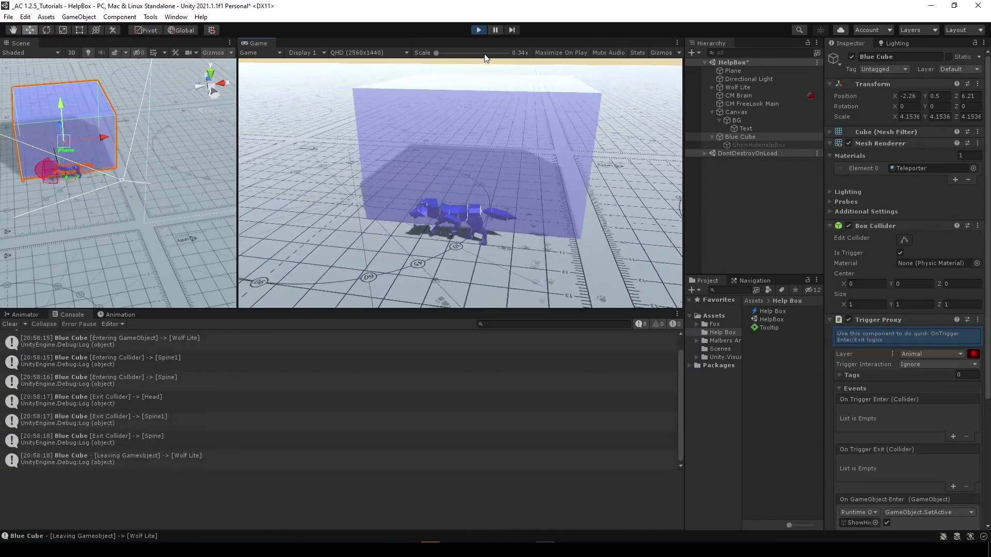
key(s)
key(d)
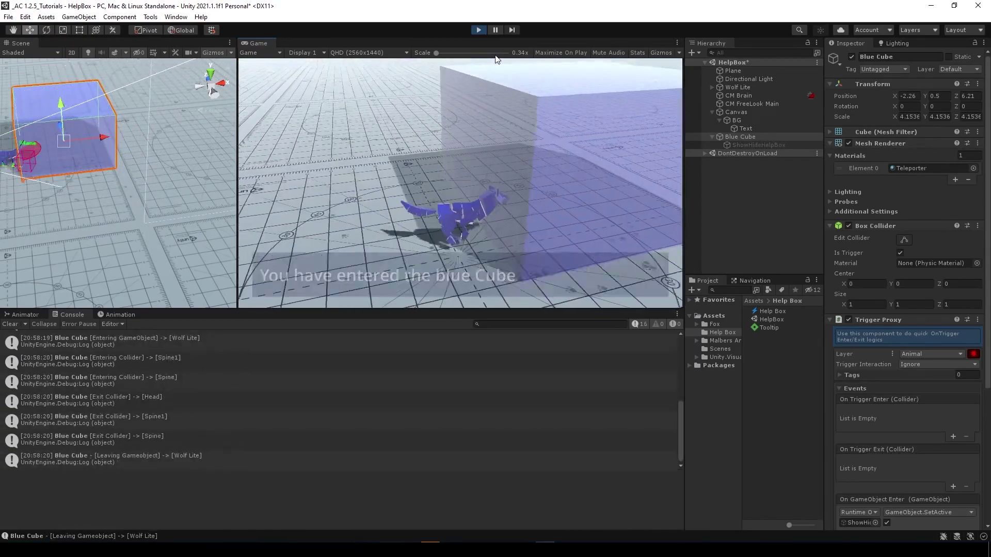
key(s)
click(478, 30)
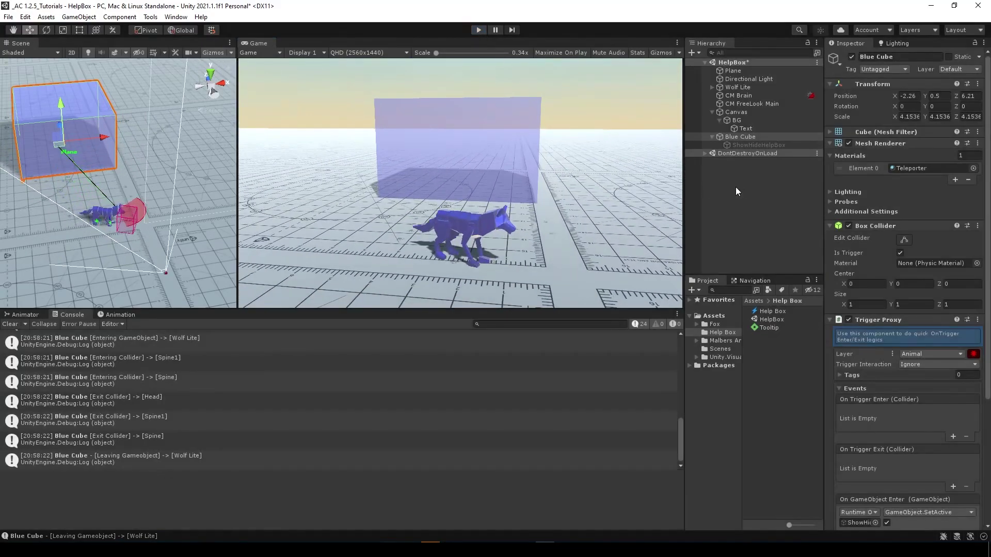
Step: Duplicate Blue Cube twice and move the copies away along the X axis, the second to about X 10.07
click(769, 146)
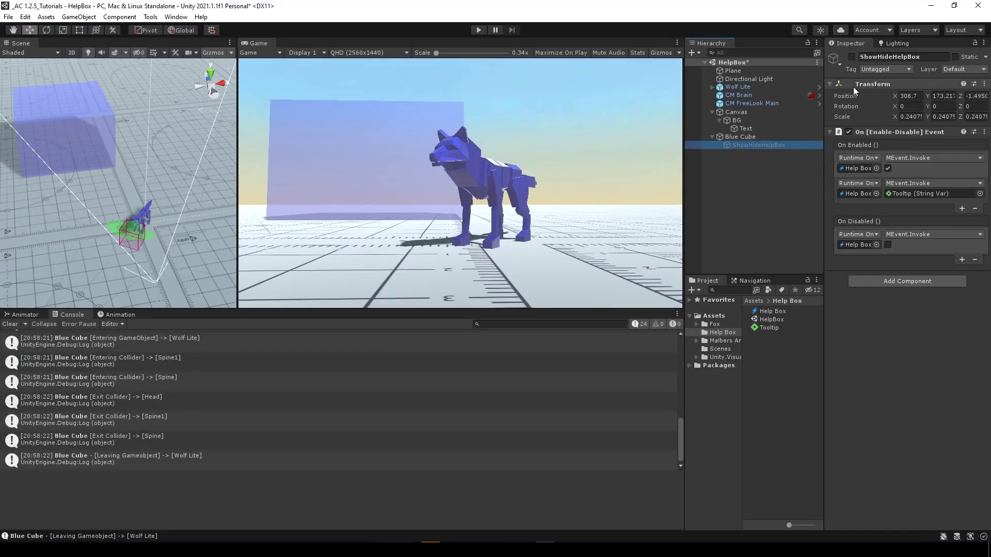
click(741, 161)
click(750, 136)
key(ctrl+d)
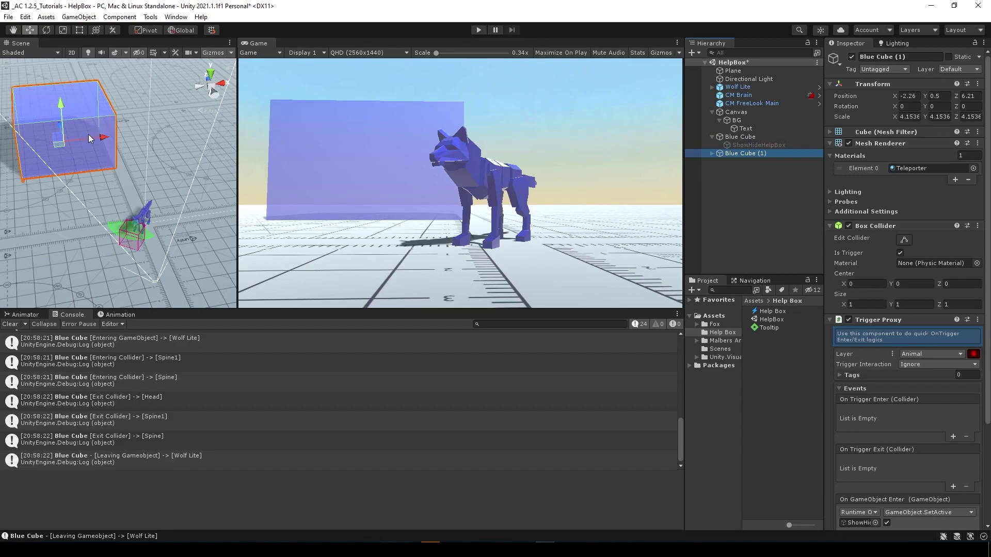
drag(88, 135, 175, 154)
key(ctrl+d)
right_drag(176, 154, 244, 152)
middle_drag(227, 150, 183, 149)
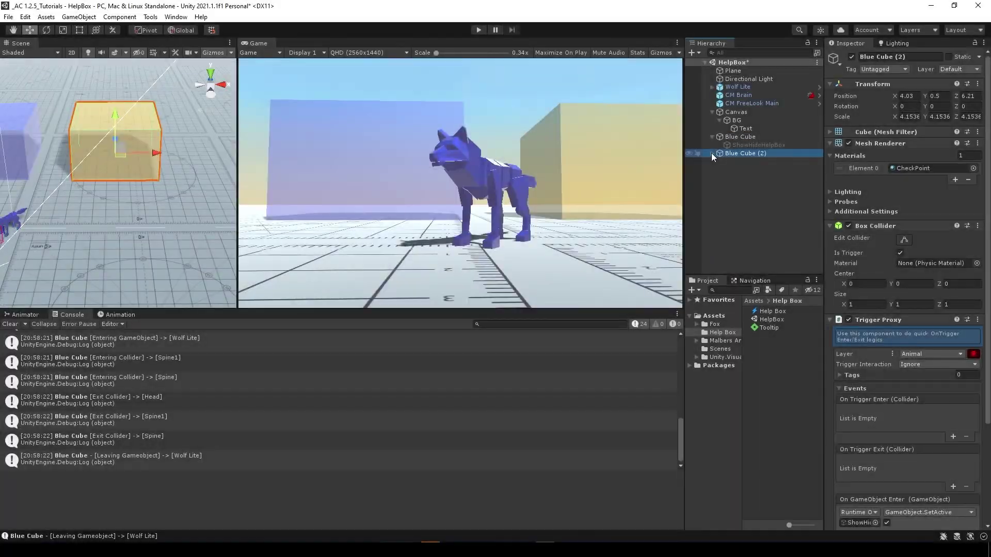
Step: Duplicate the Tooltip string variable, widen the Inspector, and set the copy's value to "You have entered the Yellow Cube"
click(713, 153)
click(742, 162)
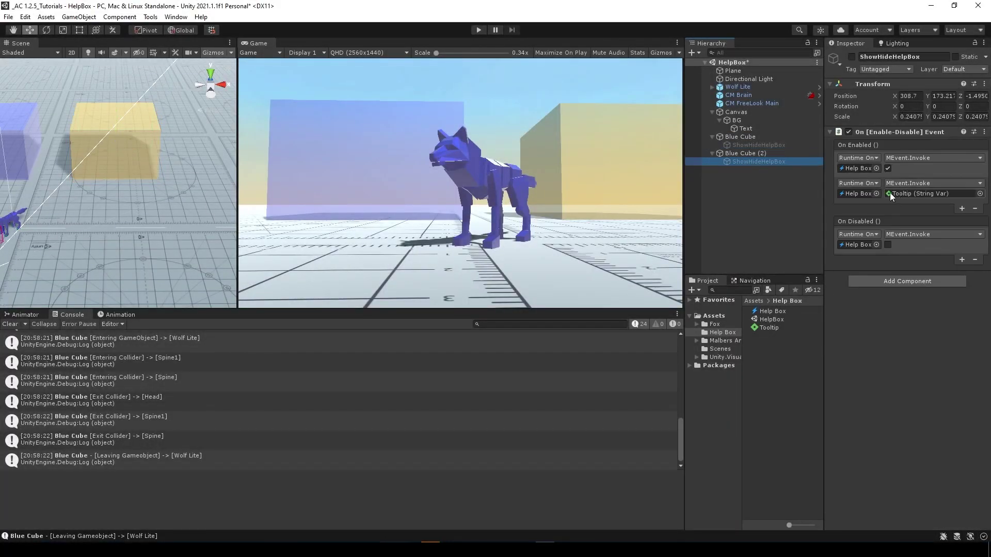
click(769, 328)
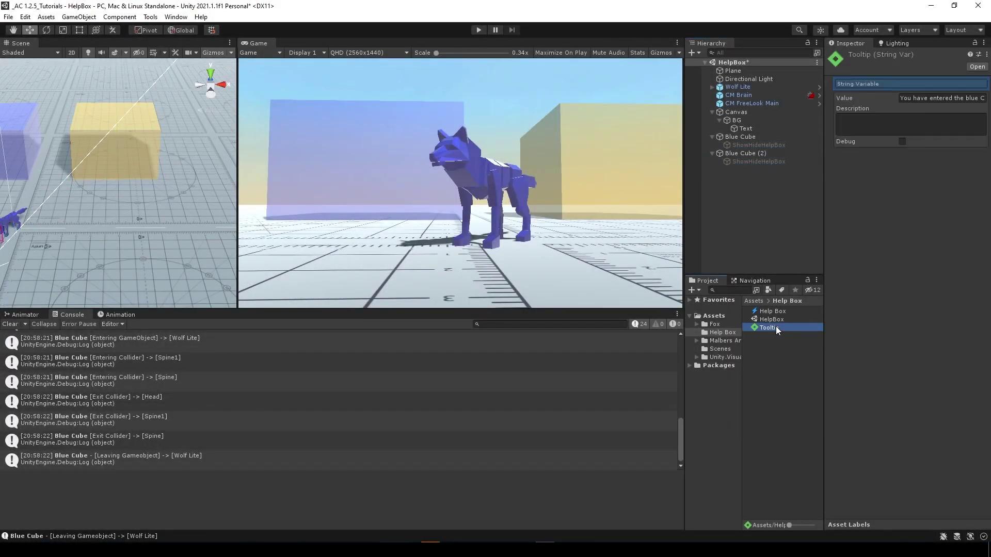
key(ctrl+d)
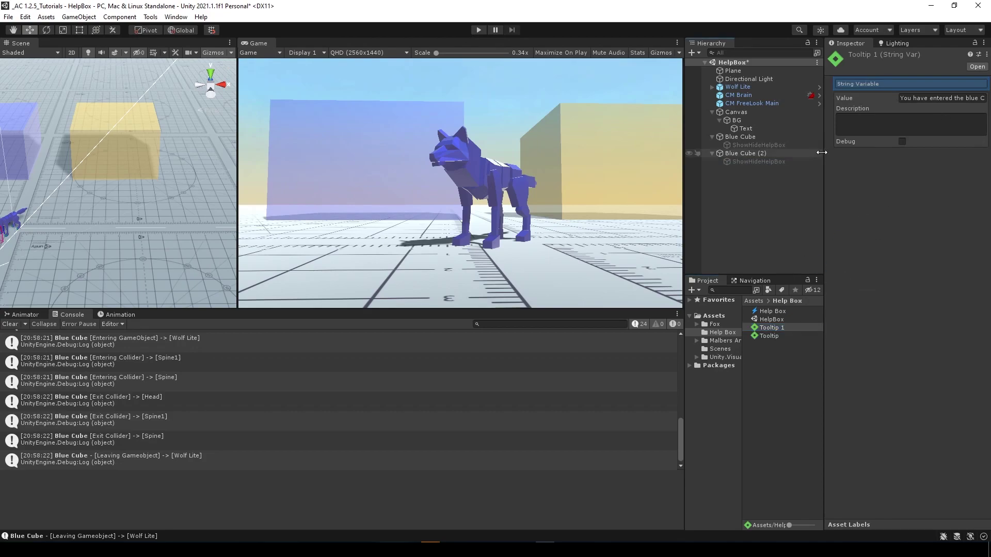
drag(825, 153, 745, 144)
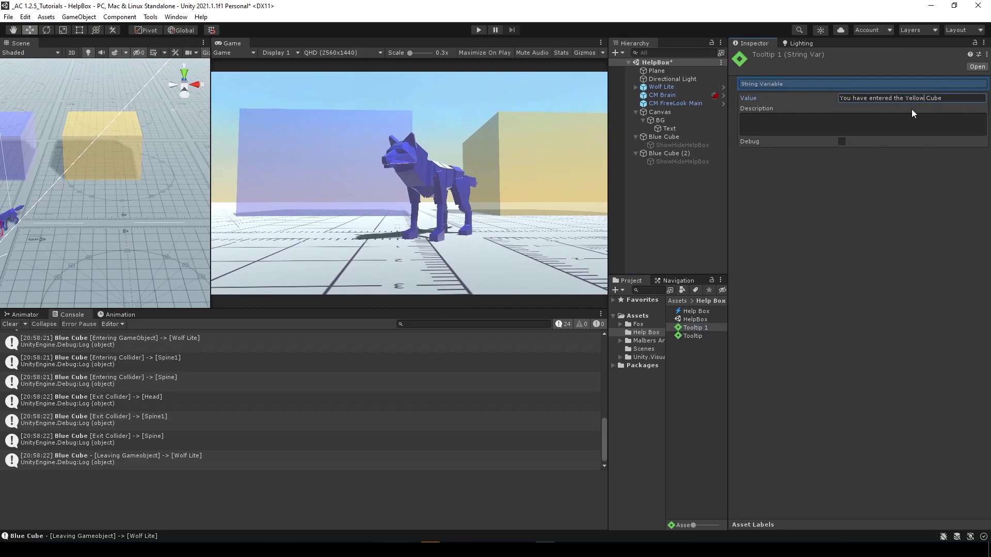
text(Magic)
Step: Assign Tooltip 1 to the string event in On Enabled of Blue Cube (2)'s ShowHideHelpBox, and rename the cube Yellow Cube (2)
click(674, 161)
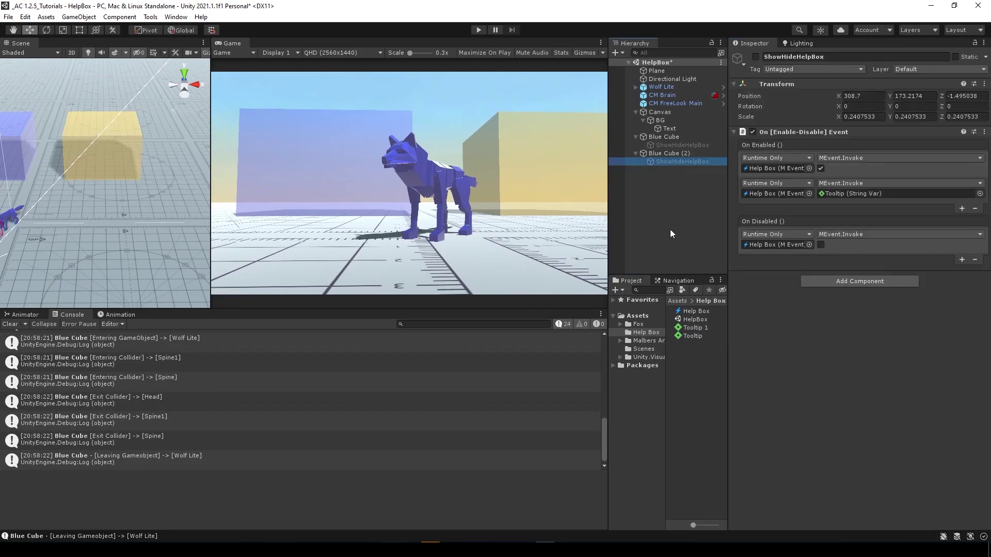
drag(689, 329, 873, 191)
click(663, 154)
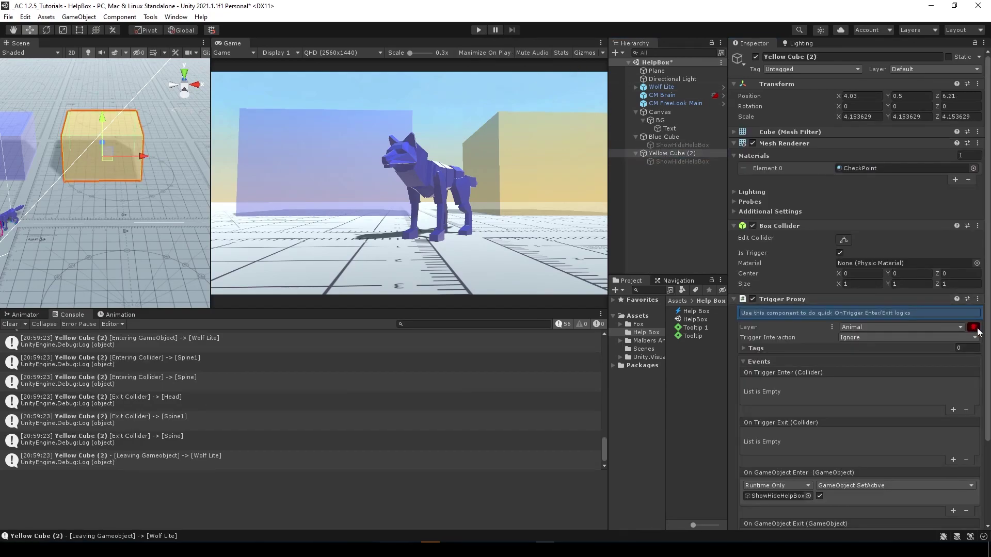
Step: Turn off debugging on Blue Cube's Trigger Proxy and play the scene, running the wolf around the blue and yellow cubes to test their tooltips
click(694, 137)
click(478, 30)
key(w)
key(d)
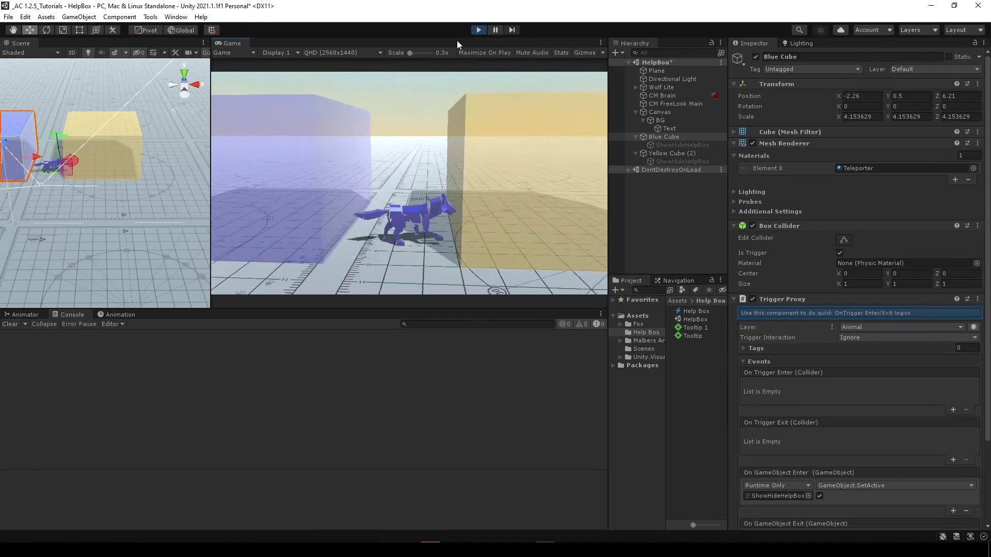
key(s)
key(a)
key(w)
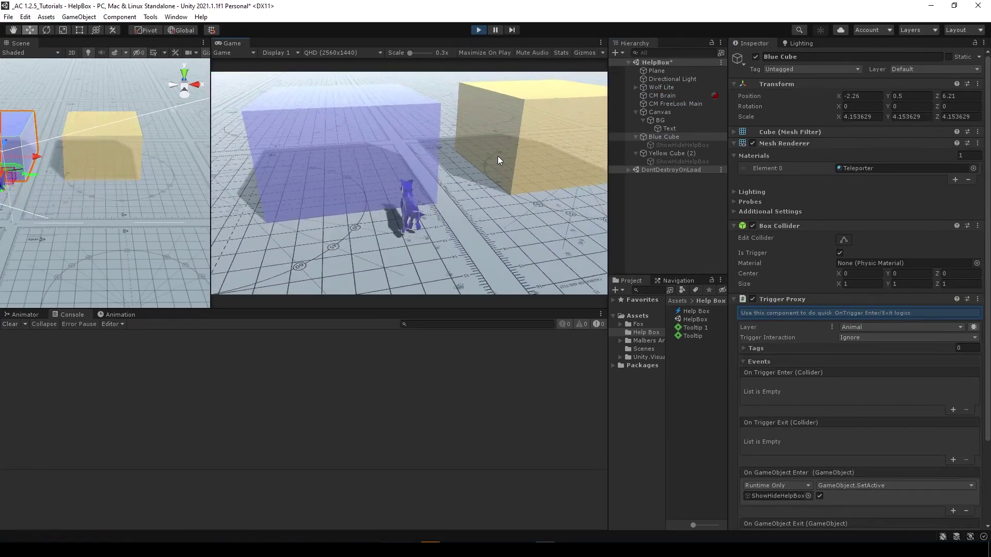
key(d)
key(s)
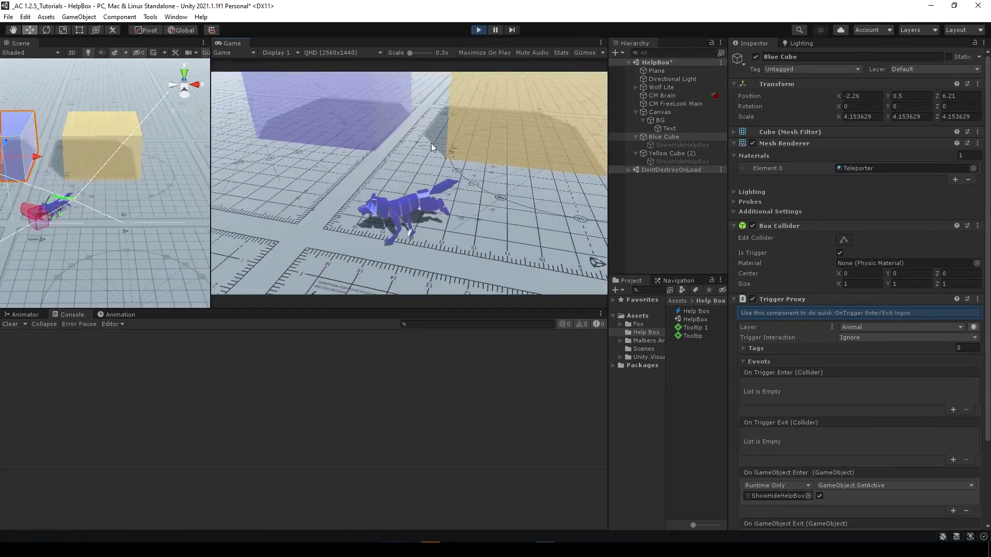
key(d)
key(w)
key(d)
key(a)
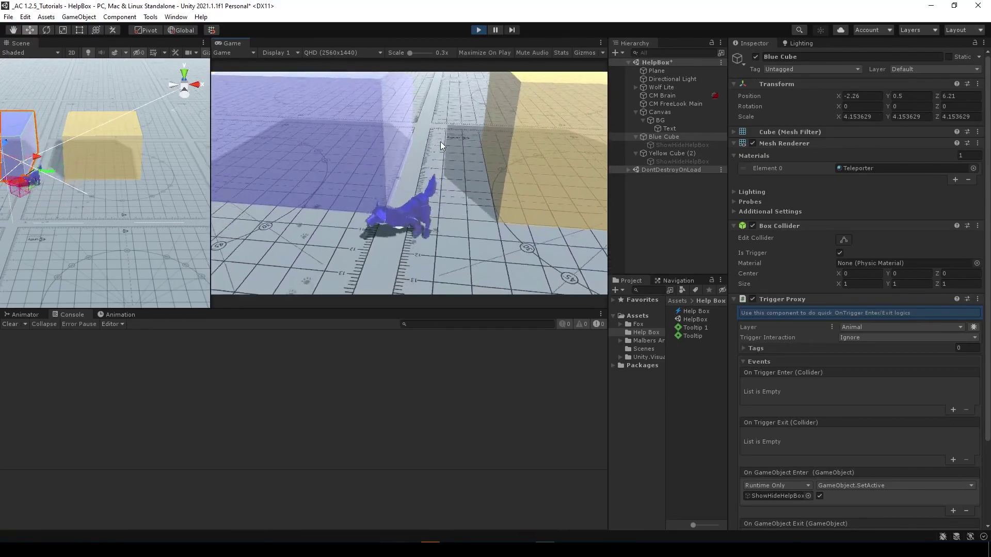
key(s)
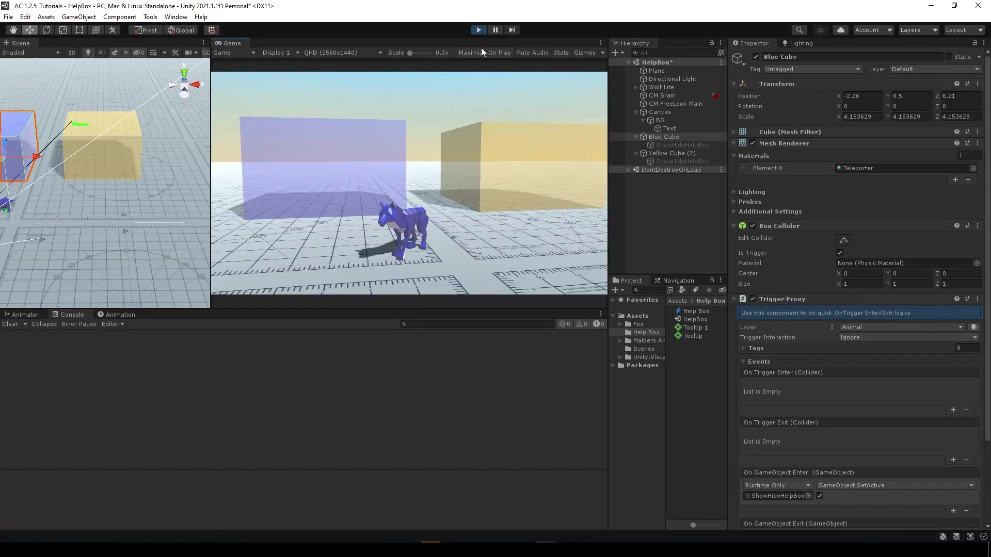
key(a)
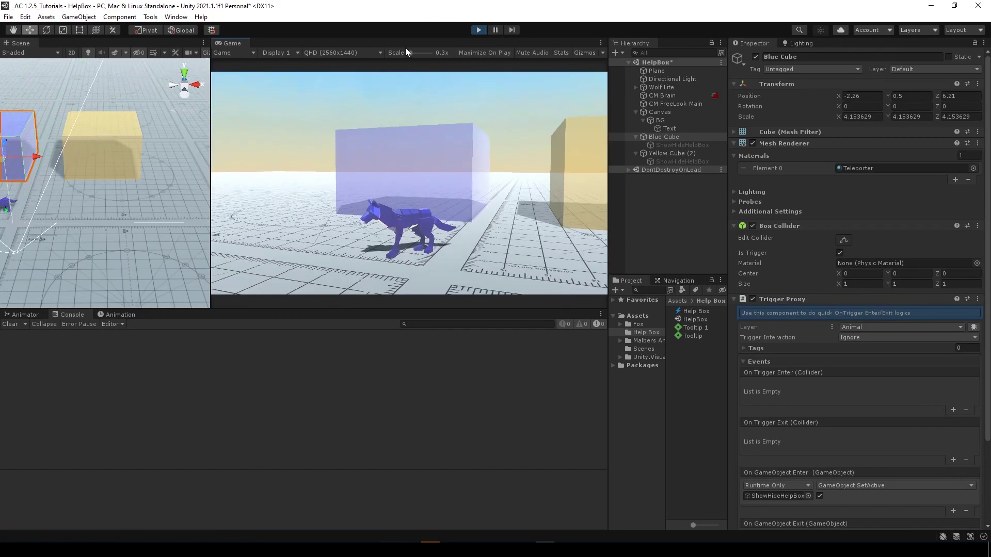